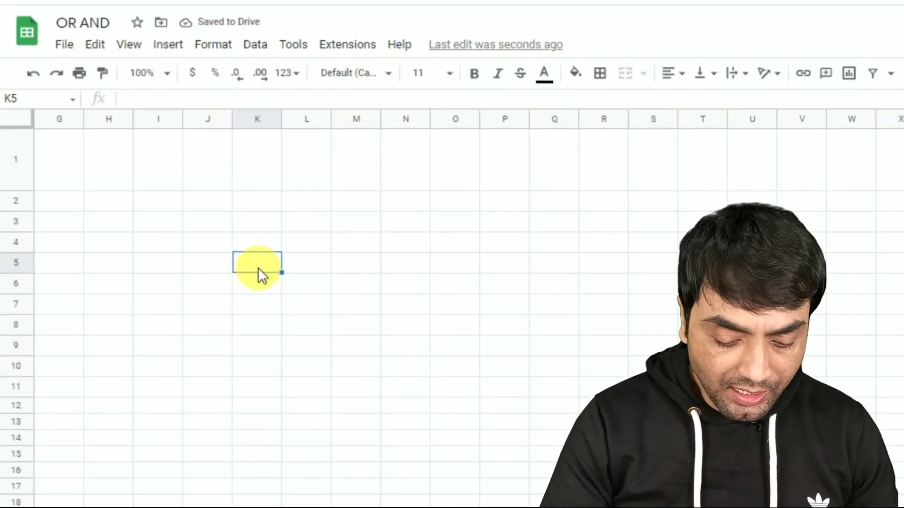
Enter the heading OR in K5 beside the bill table, then move left to where the truth table begins.
text(0)
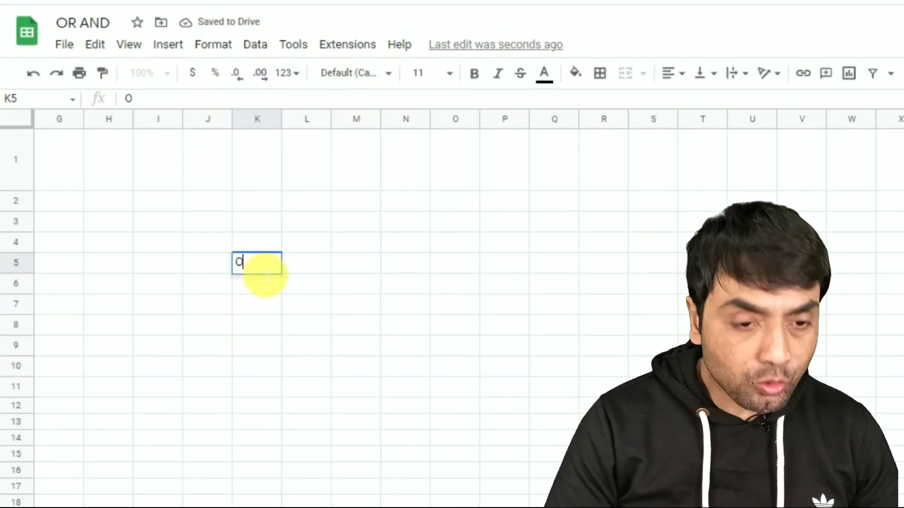
text(R)
key(Return)
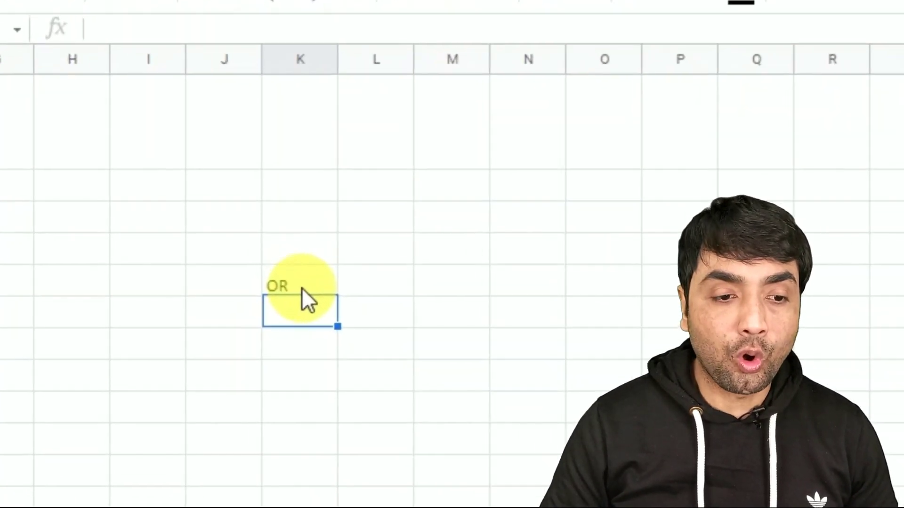
key(Left)
key(Left)
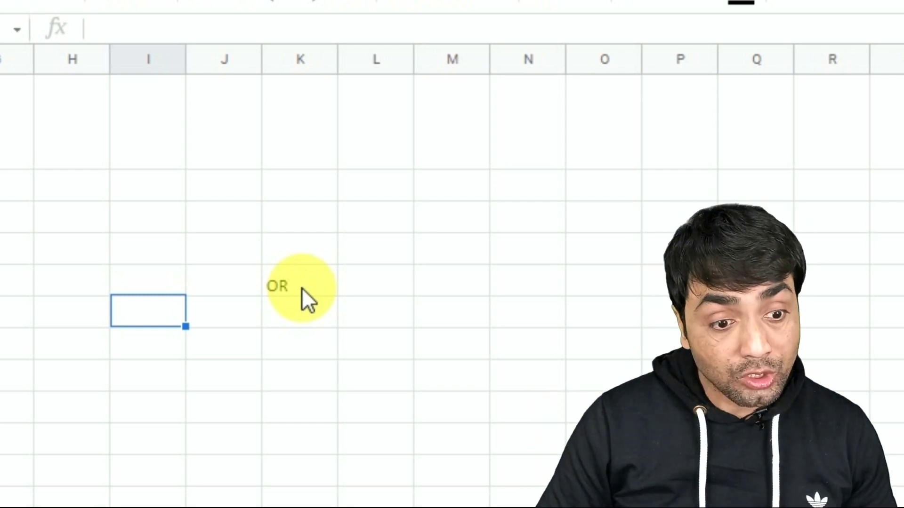
Add the column headers C1, C2 and RESULT under the OR heading.
text(c)
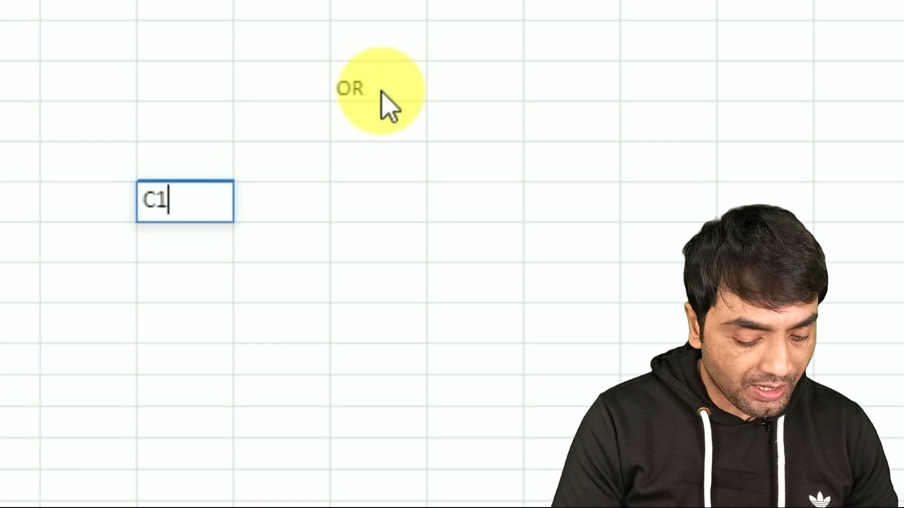
key(Tab)
text(C2)
key(Tab)
text(RE)
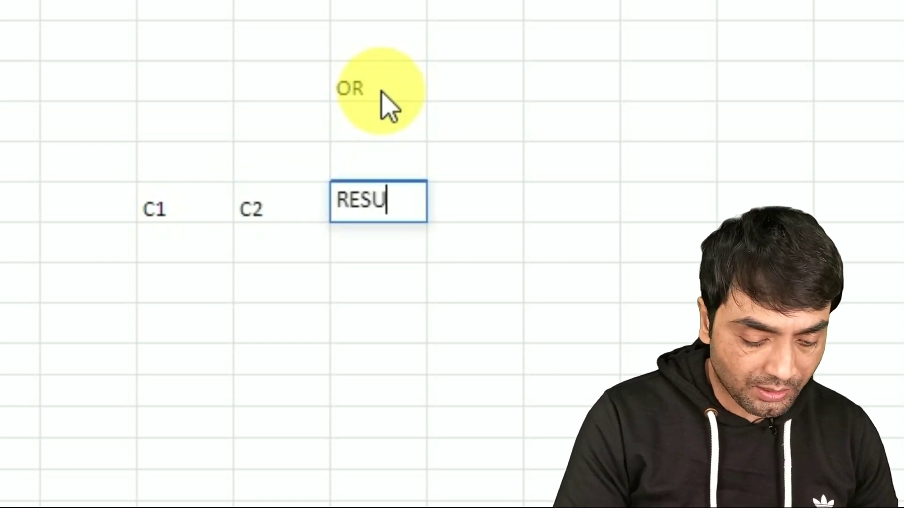
key(Return)
Fill the C1/C2 rows with TRUE-TRUE, TRUE-FALSE, FALSE-TRUE and FALSE-FALSE.
text(TR)
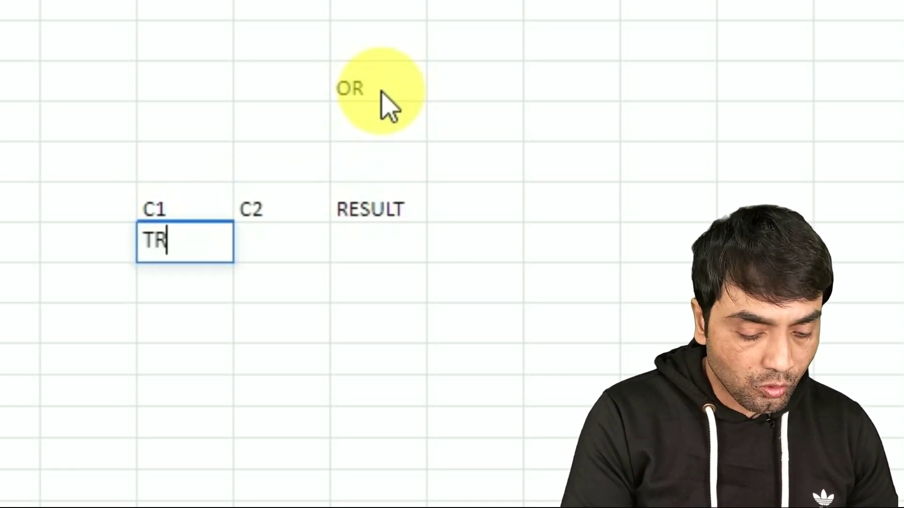
key(Tab)
text(TR)
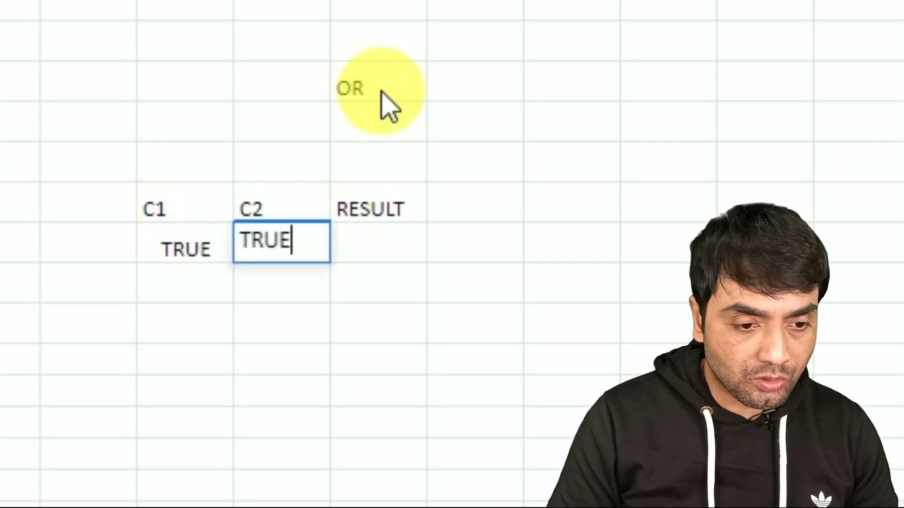
key(Tab)
key(Return)
text(TR)
key(Tab)
text(Q)
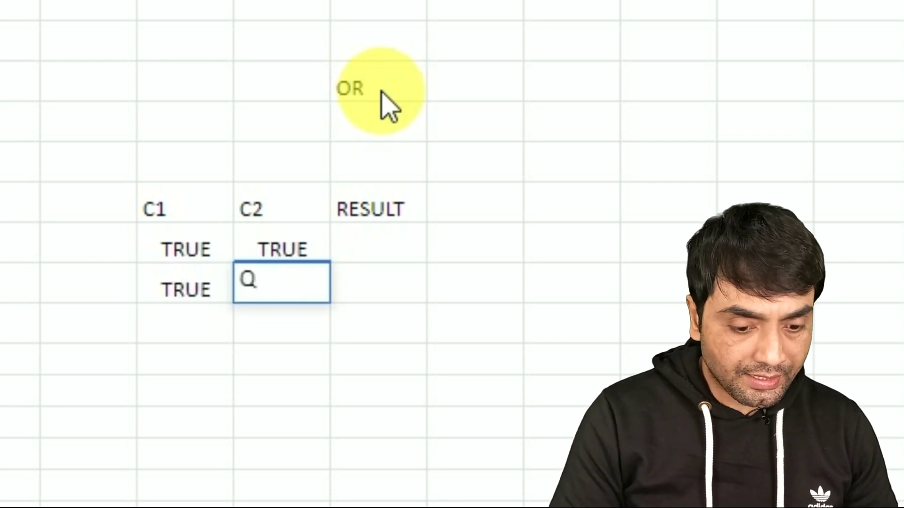
text(LSE)
key(Return)
text(FA)
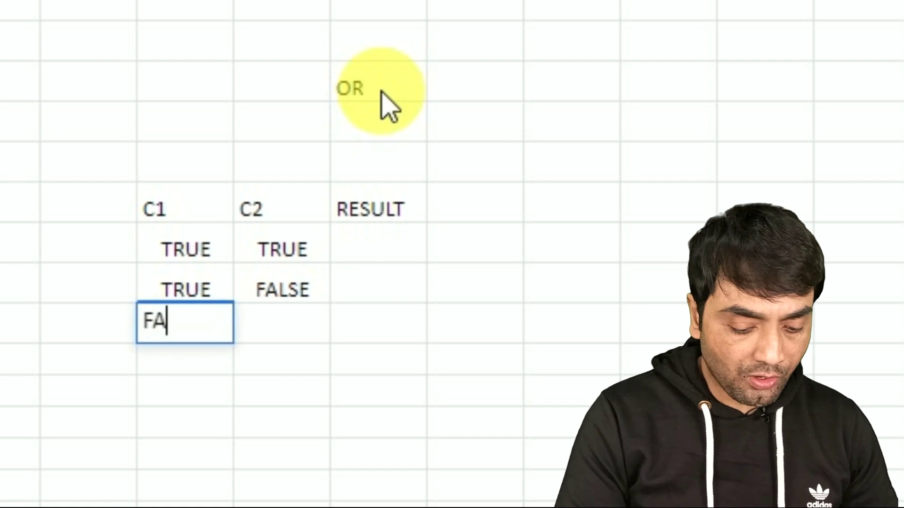
key(Tab)
text(TR)
key(Return)
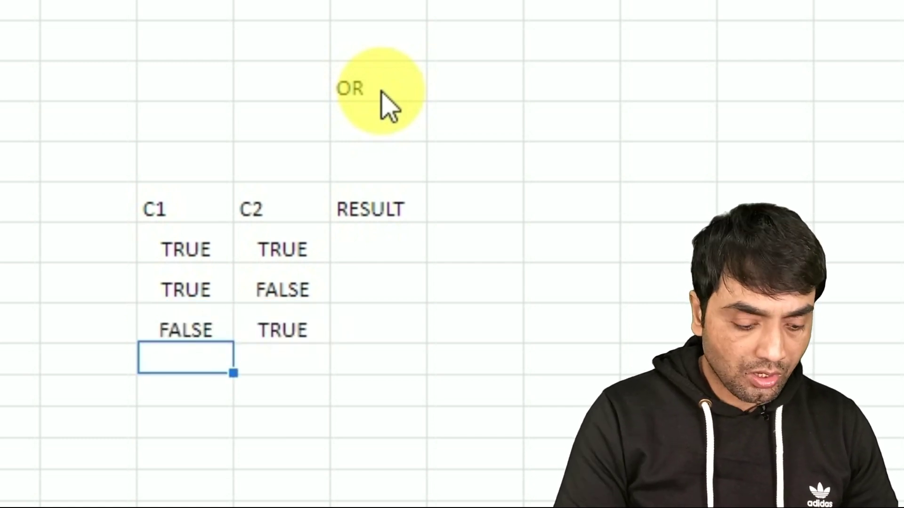
text(FALSE)
key(Tab)
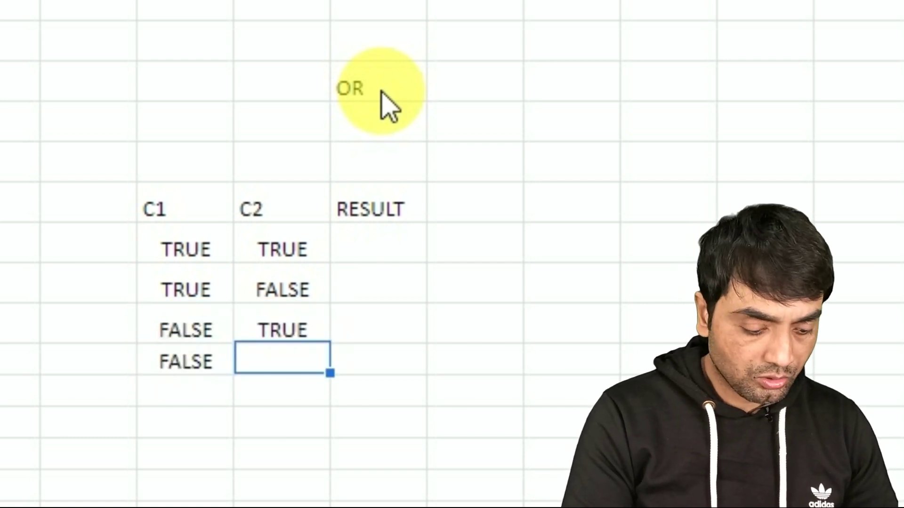
text(FA)
key(Tab)
Enter the OR results TRUE, TRUE, TRUE, FALSE in the RESULT column.
key(Up)
key(Up)
key(Up)
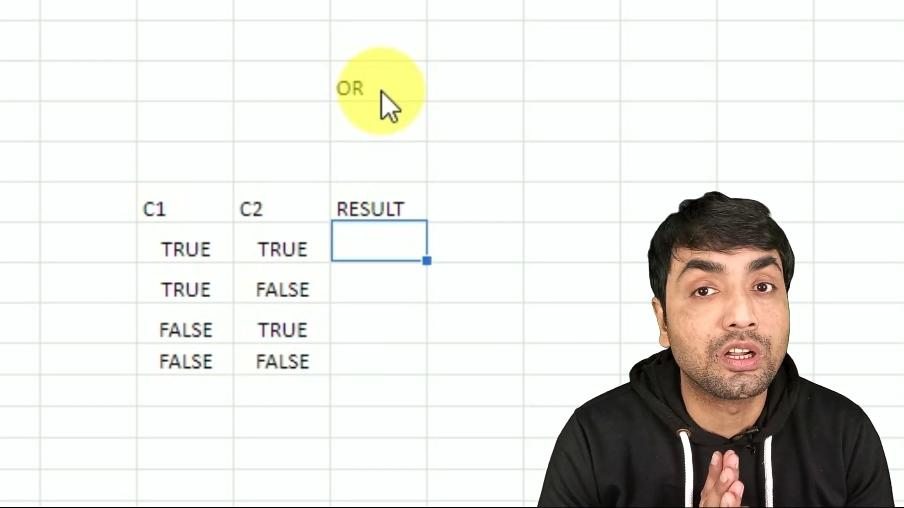
text(TRUE)
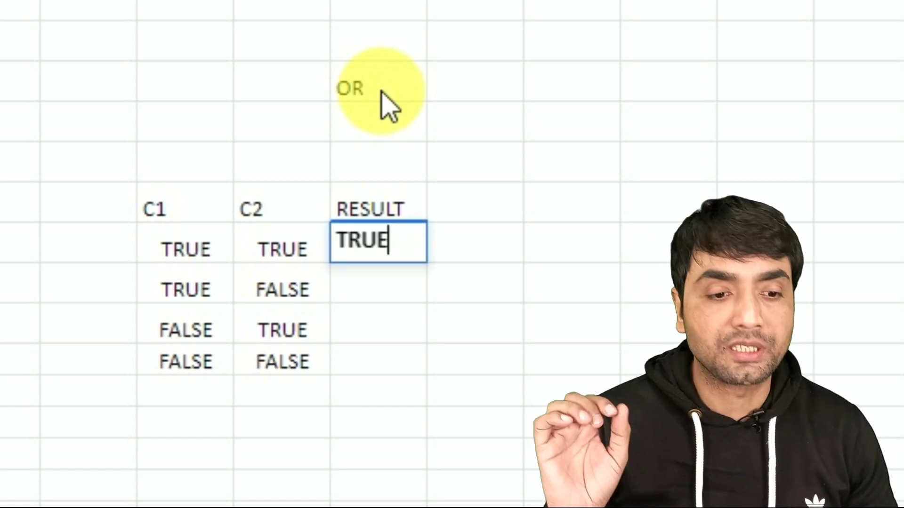
key(Return)
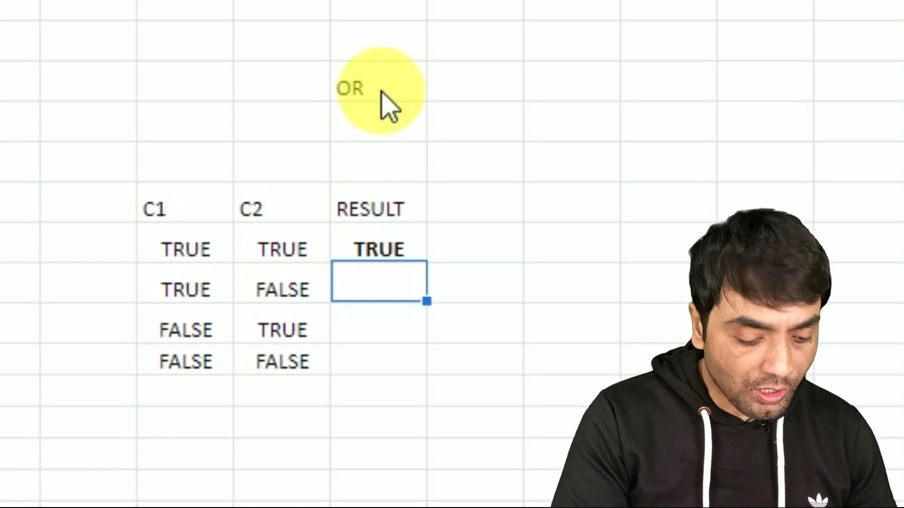
text(TRUE)
key(Return)
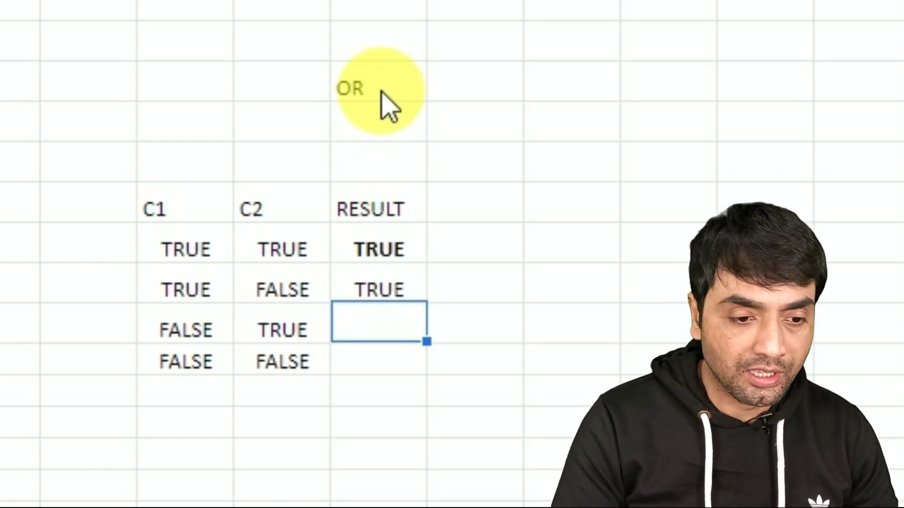
text(TRUE)
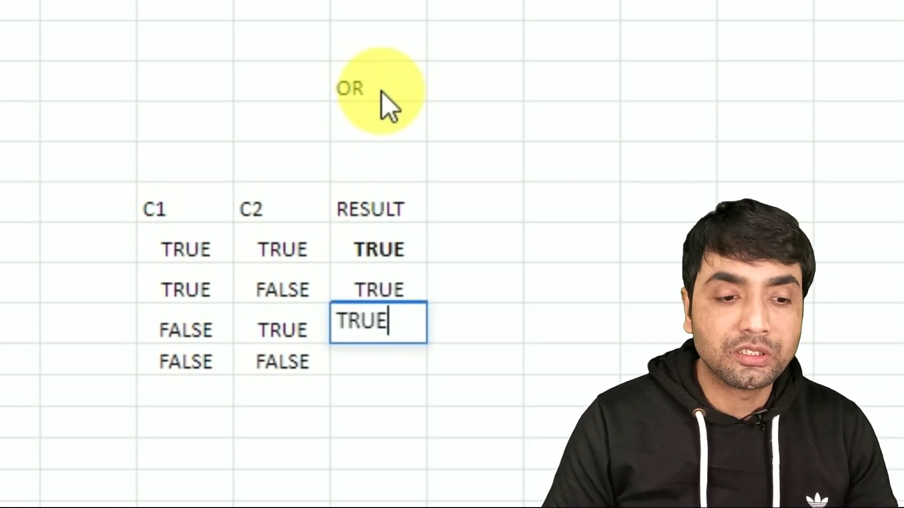
key(Return)
text(FA)
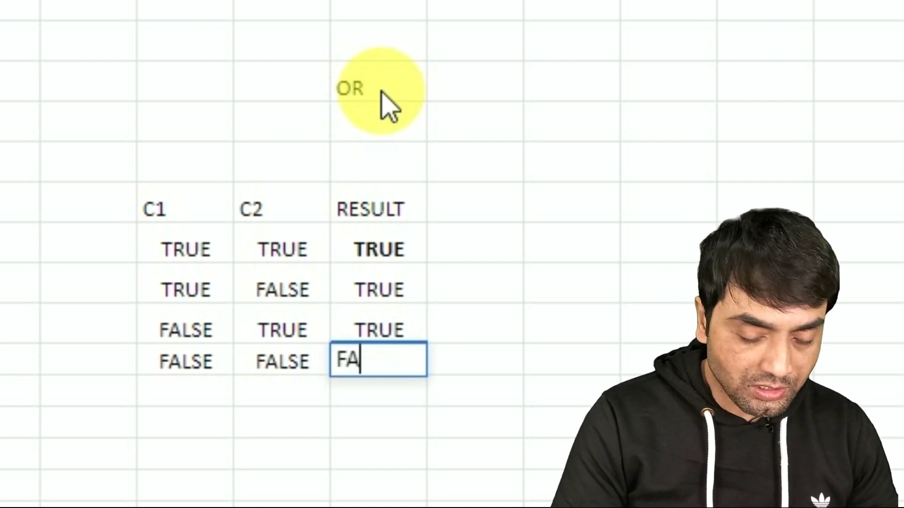
text(LSE)
key(Return)
Bold the all-FALSE row of the OR truth table.
key(Up)
key(shift+Left)
key(shift+Left)
key(ctrl+b)
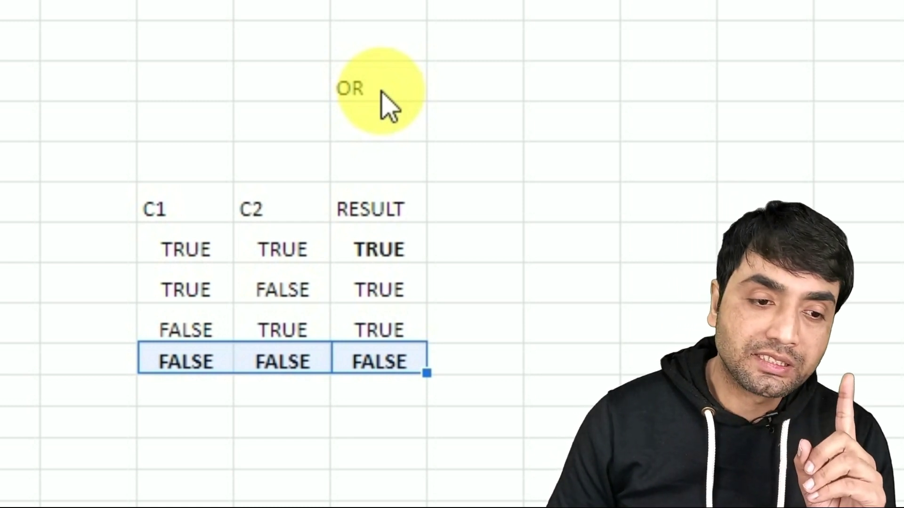
click(195, 214)
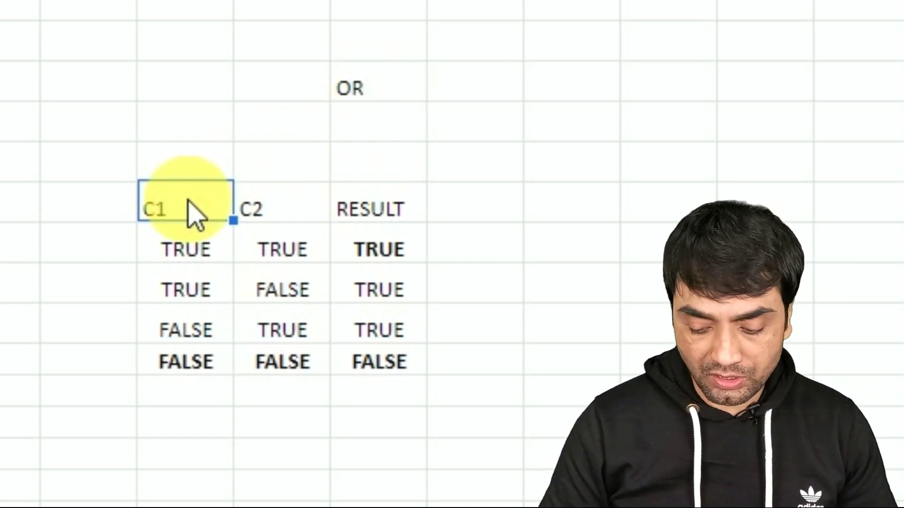
Copy the C1/C2 input values to the right of the OR table and head the copy AND.
key(shift+Down)
key(shift+Down)
key(shift+Down)
key(shift+Down)
key(shift+Down)
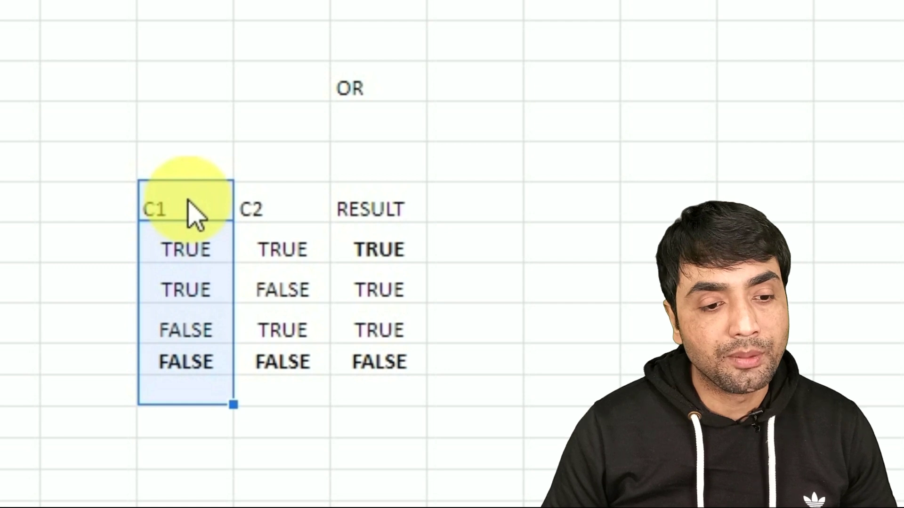
key(shift+Right)
key(ctrl+c)
key(Right)
key(Right)
key(Right)
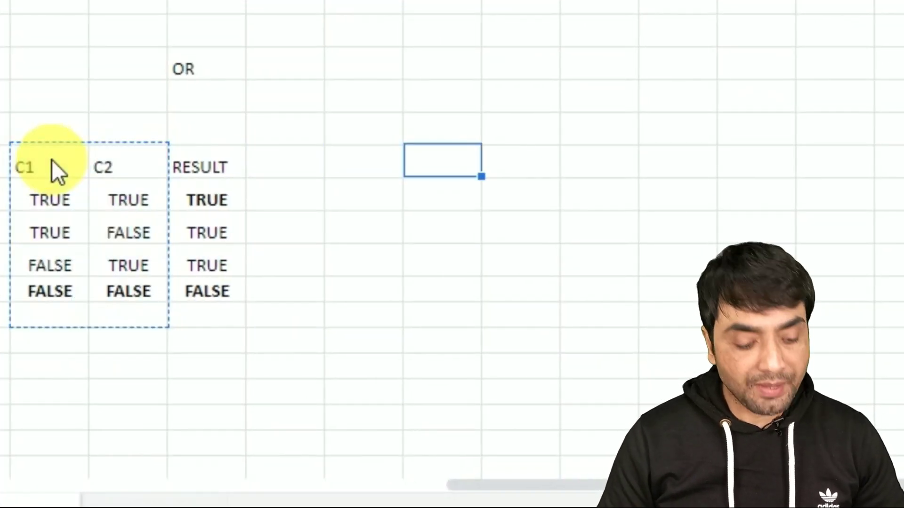
key(Return)
key(Up)
key(Up)
key(Up)
key(Up)
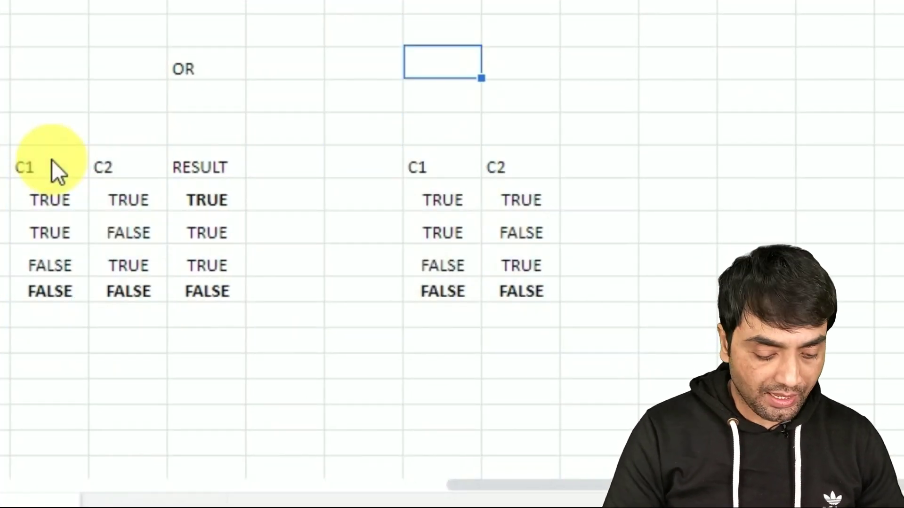
text(AN)
key(Return)
key(Down)
key(Down)
key(Down)
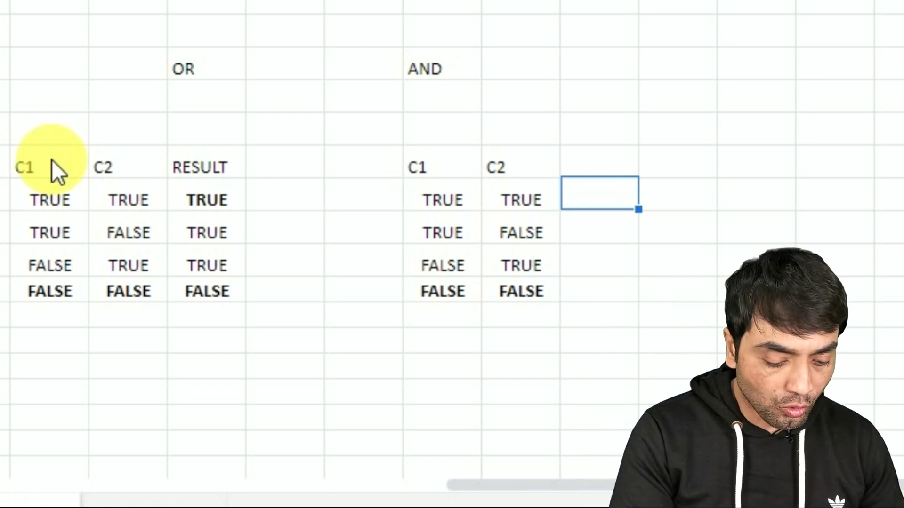
Enter the AND results TRUE, FALSE, FALSE, FALSE.
text(TRUE)
key(Return)
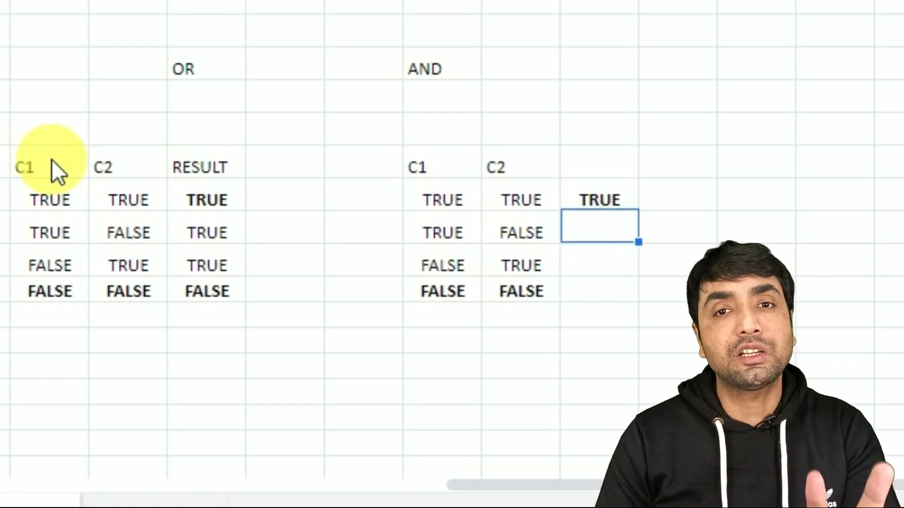
text(FALSE)
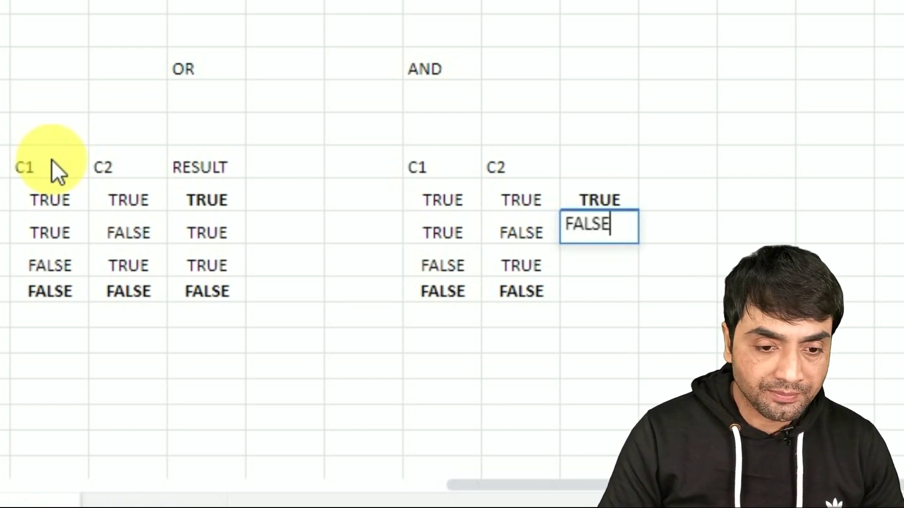
key(Return)
text(FALSE)
key(Return)
text(FALSE)
key(Return)
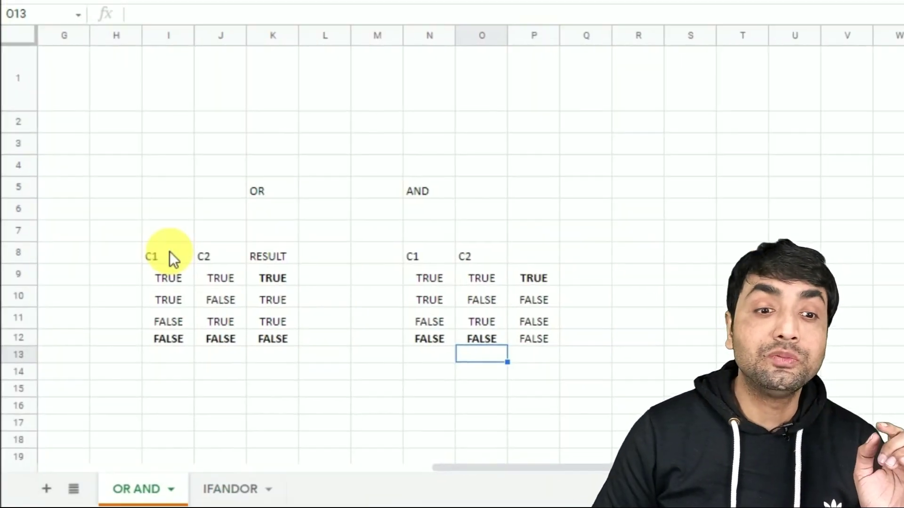
key(Left)
key(Left)
key(Left)
key(Left)
key(Left)
key(Left)
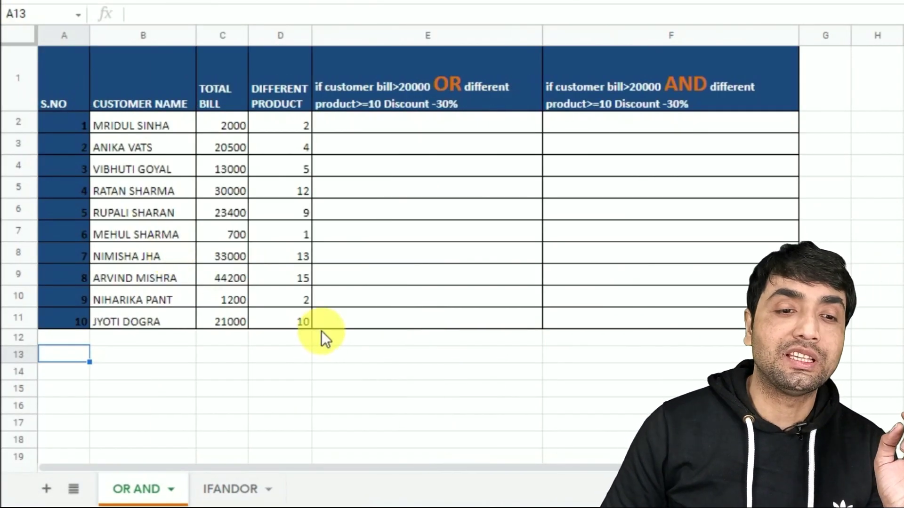
click(410, 122)
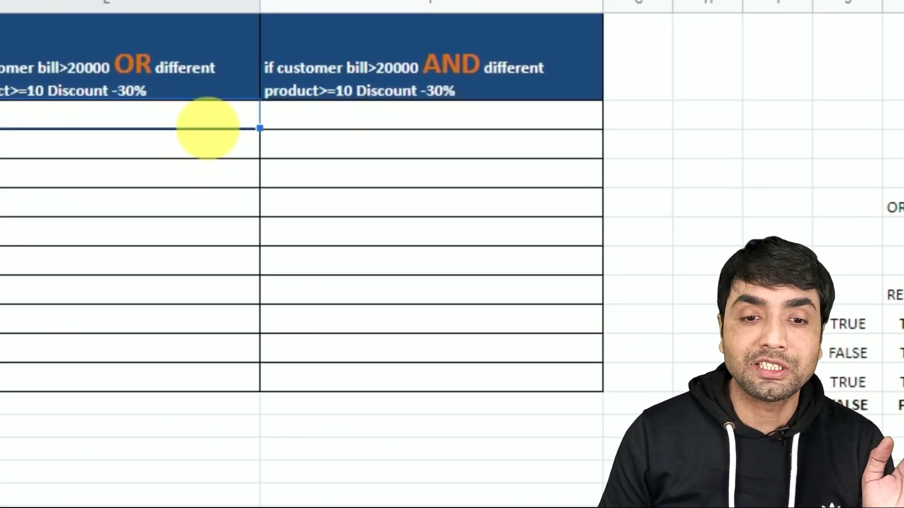
click(317, 68)
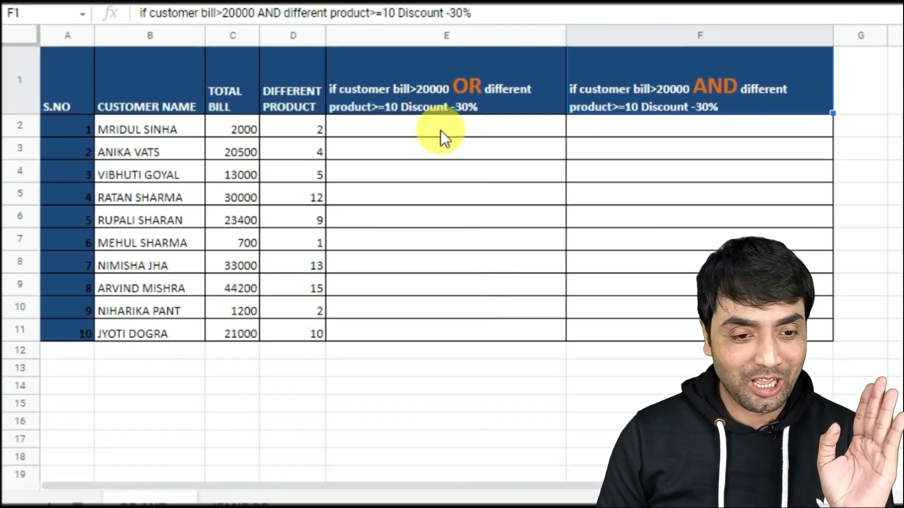
click(441, 131)
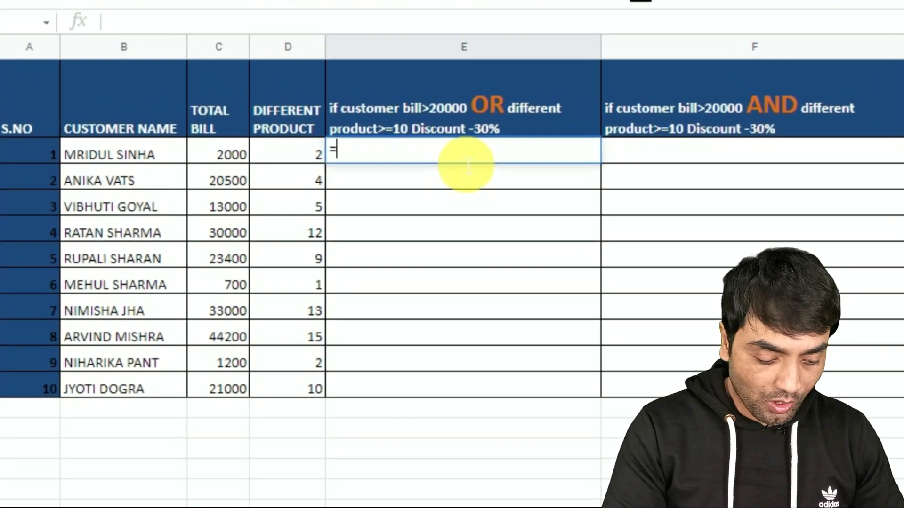
text(=IF()
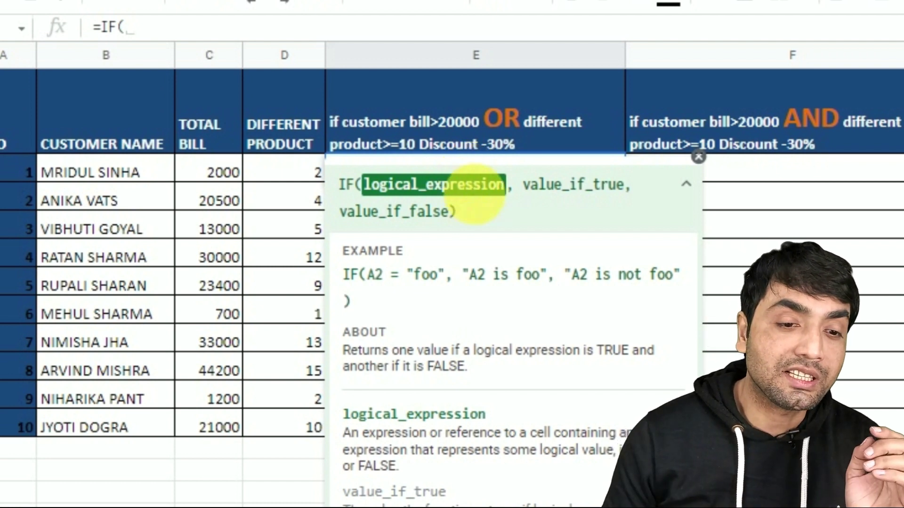
Start the E2 formula with the condition OR(C2>20000, D2>=10).
click(698, 158)
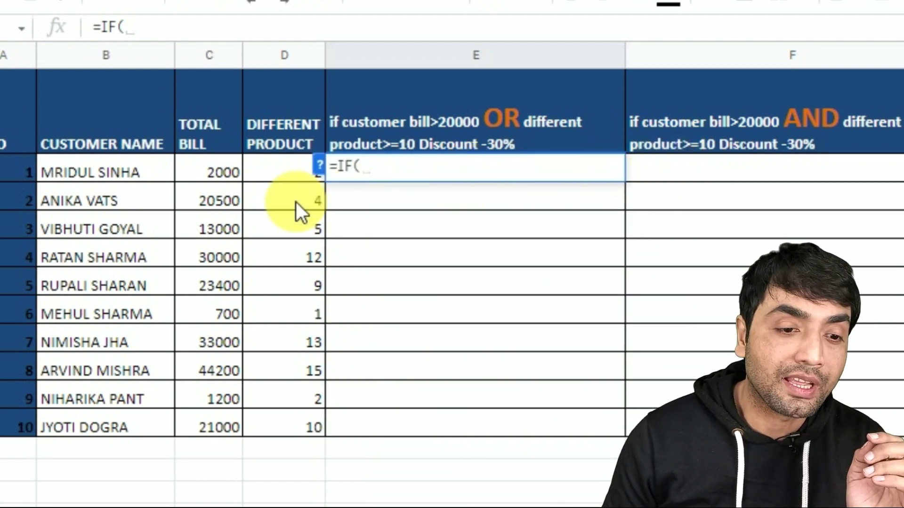
click(228, 164)
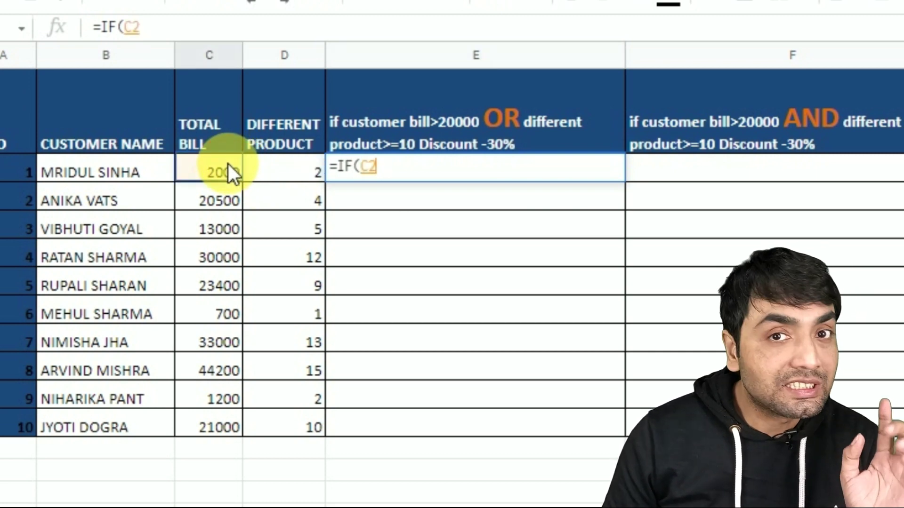
key(BackSpace)
key(BackSpace)
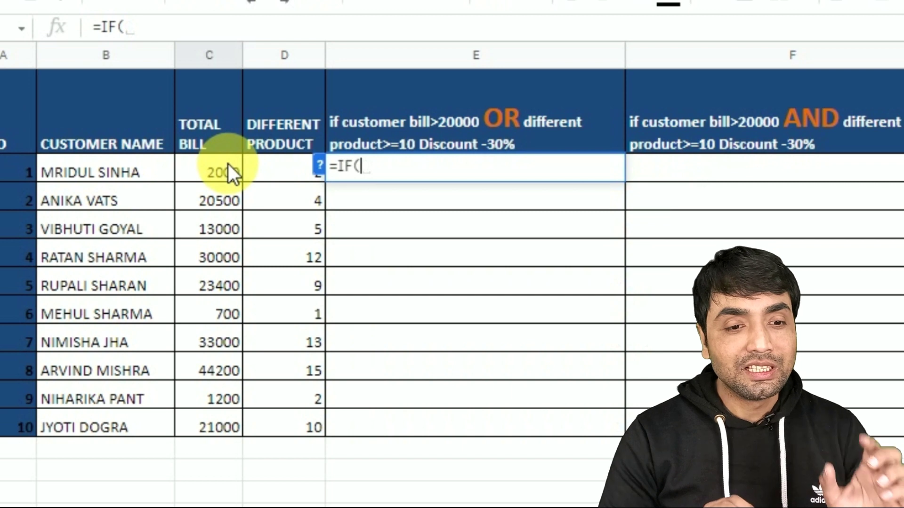
text(OI)
key(BackSpace)
text(R)
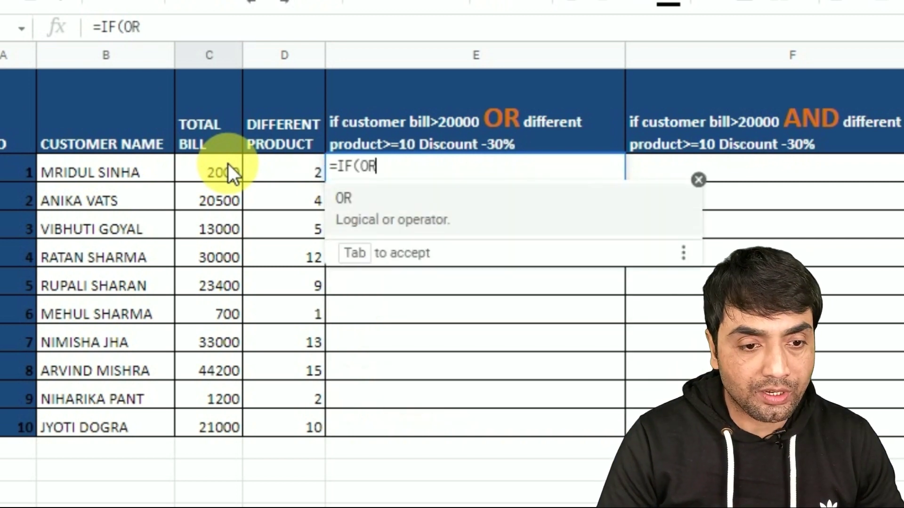
text(()
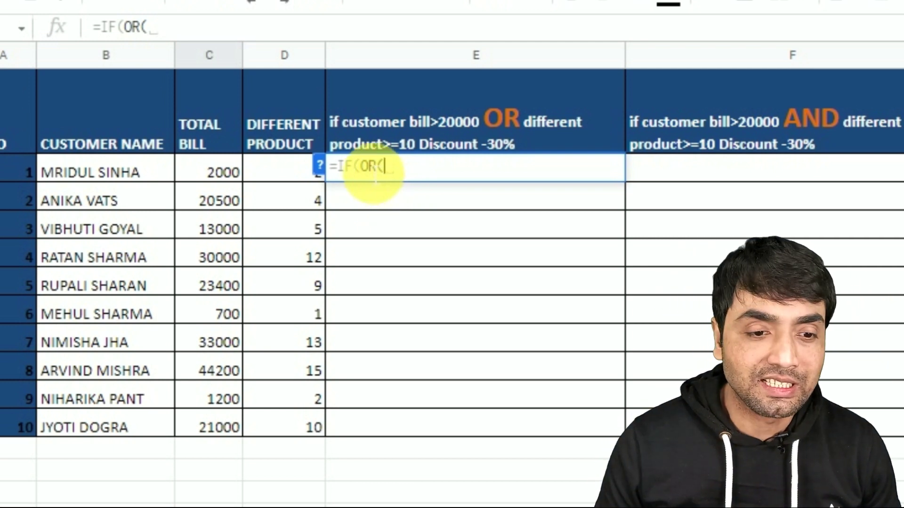
click(233, 169)
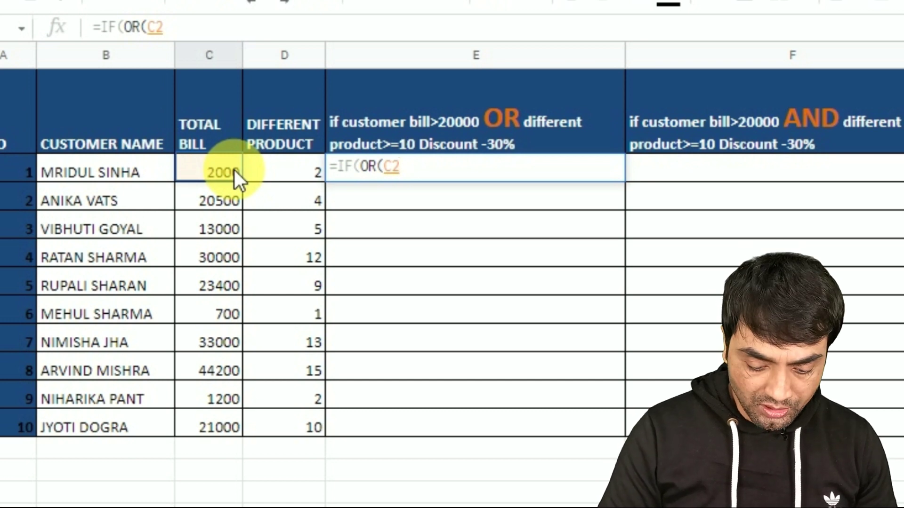
text(>20000,)
click(270, 164)
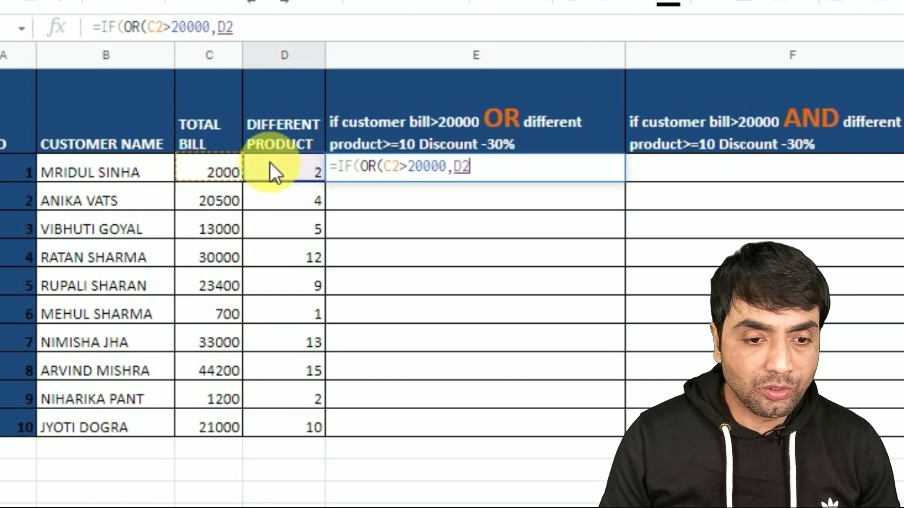
text(>=10),)
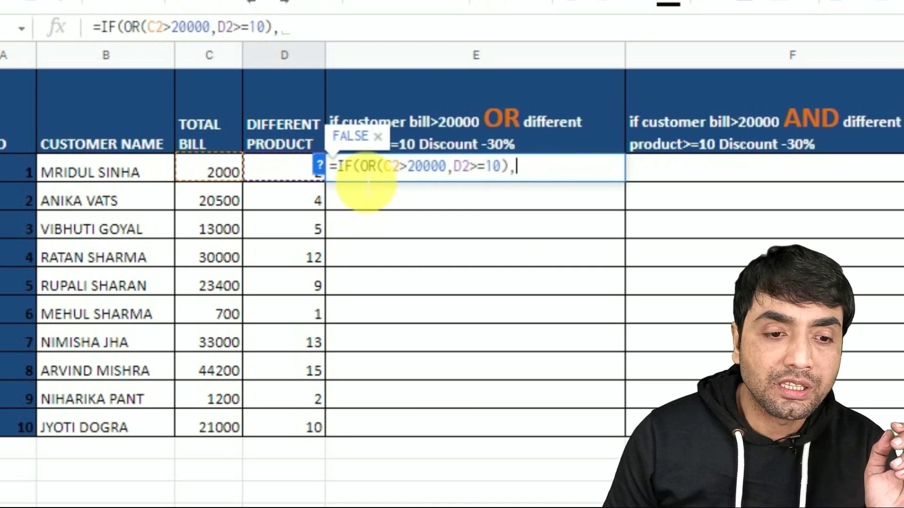
Complete it to return C2-C2*30% when true, otherwise "NO DISCOUNT", and enter it.
drag(361, 165, 509, 167)
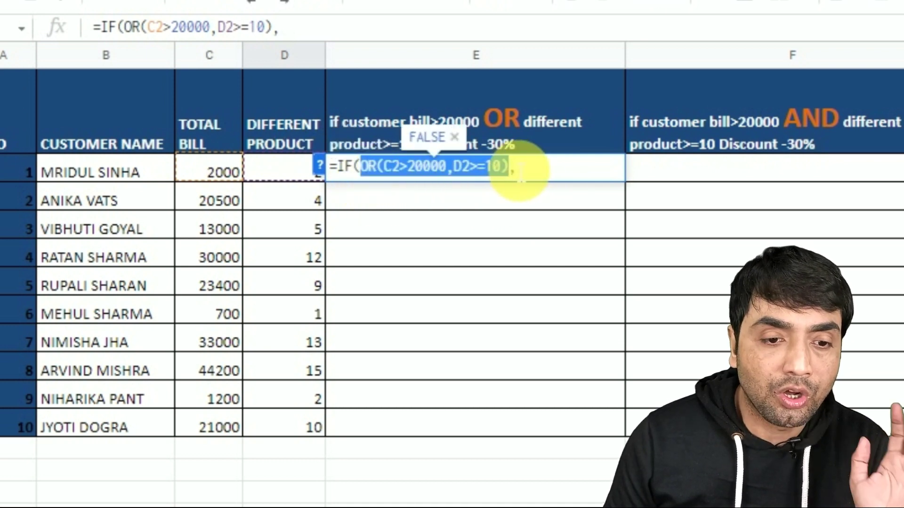
click(522, 175)
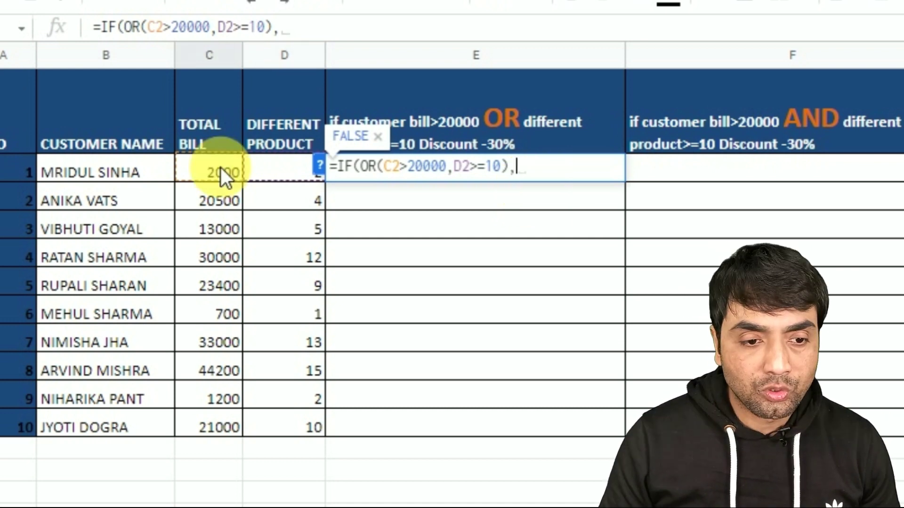
click(207, 170)
text(-)
click(207, 167)
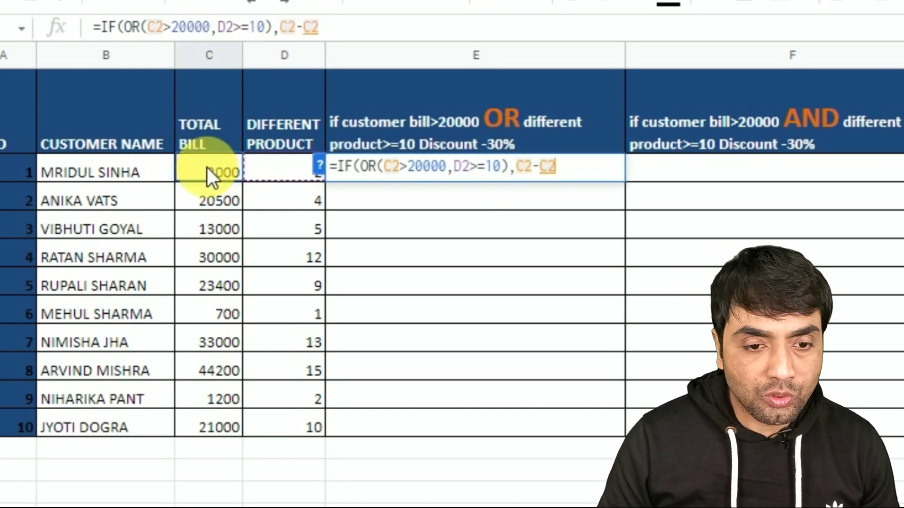
text(*30%)
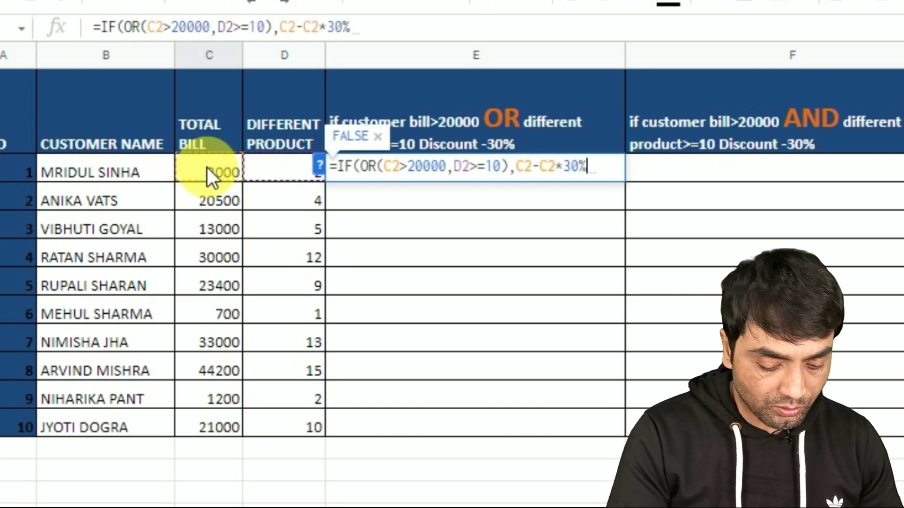
text(,"NO D)
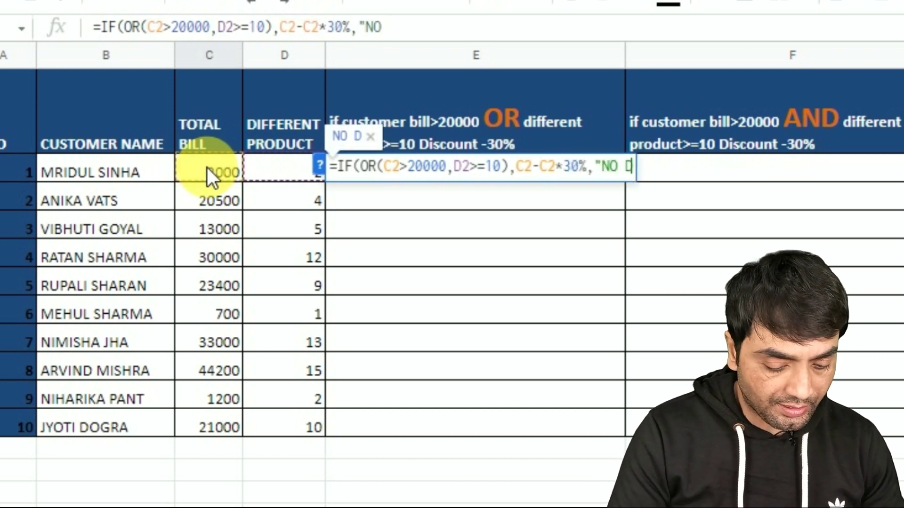
text(ISCOUNT"))
key(Return)
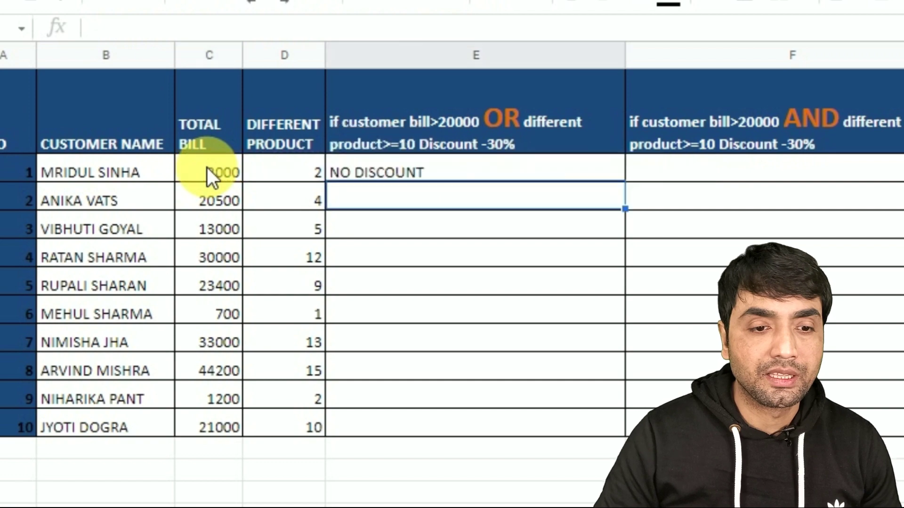
Copy the OR discount formula down every customer row and check the discounted totals.
click(479, 152)
click(479, 170)
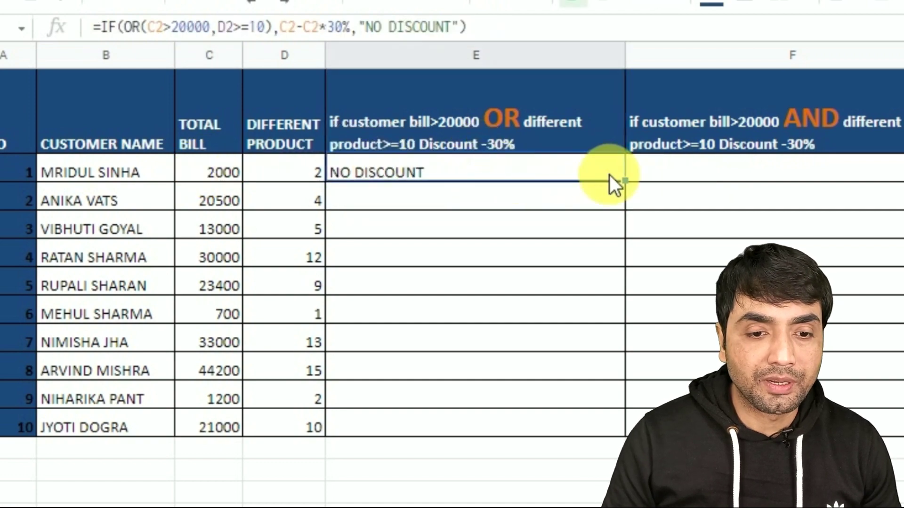
key(shift+Down)
key(shift+Down)
key(shift+Down)
key(shift+Down)
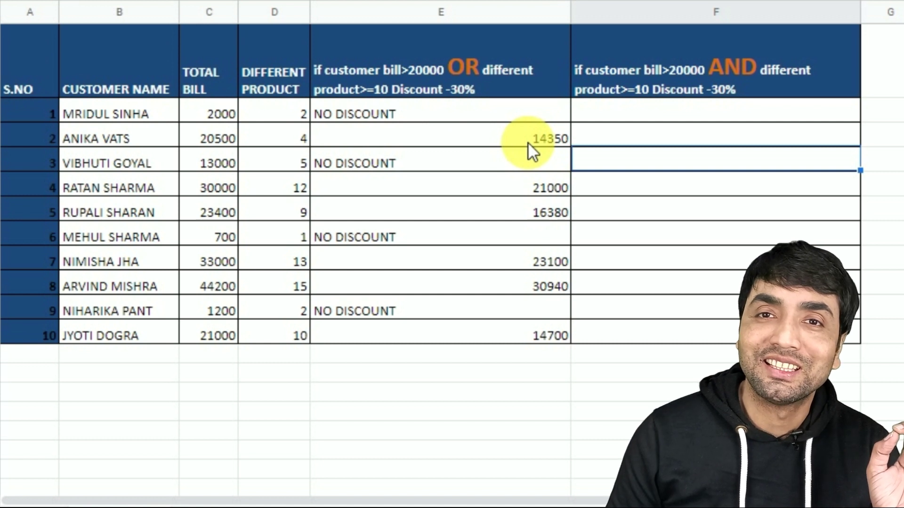
click(270, 134)
click(439, 131)
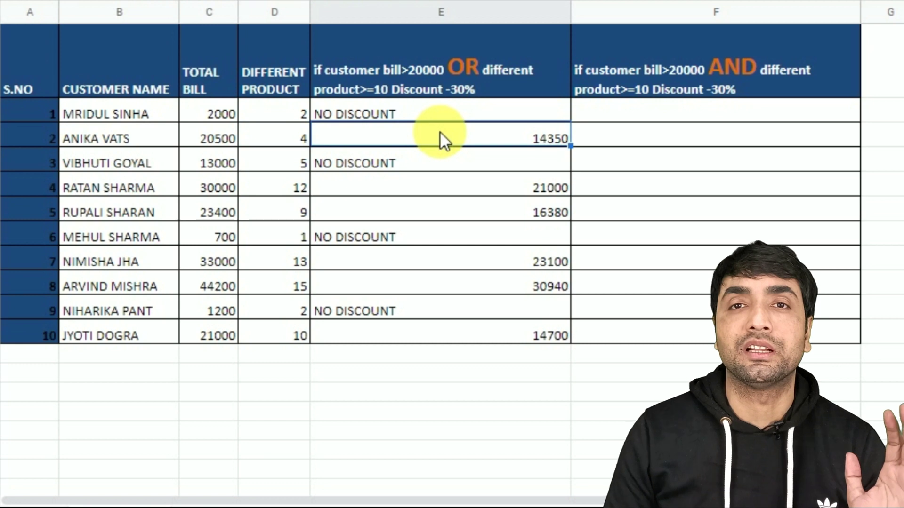
click(381, 113)
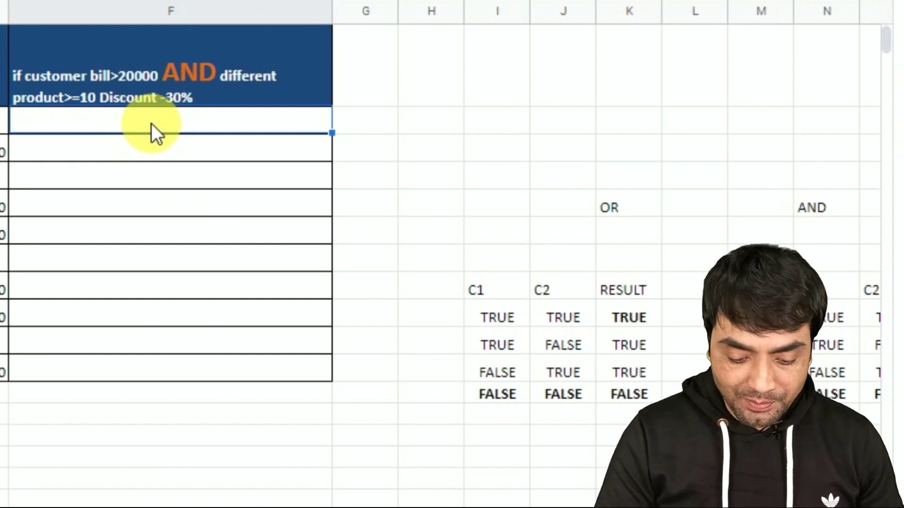
Enter =IF(AND(C2>20000,D2>=10),C2-C2*30%,"NO DISCOUNT") in the first AND cell and drag it down.
text(=IF(AND)
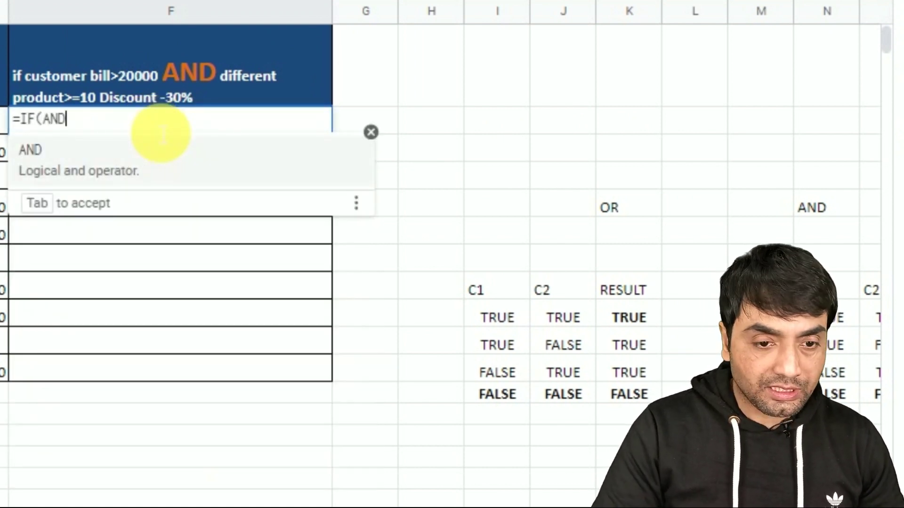
text(()
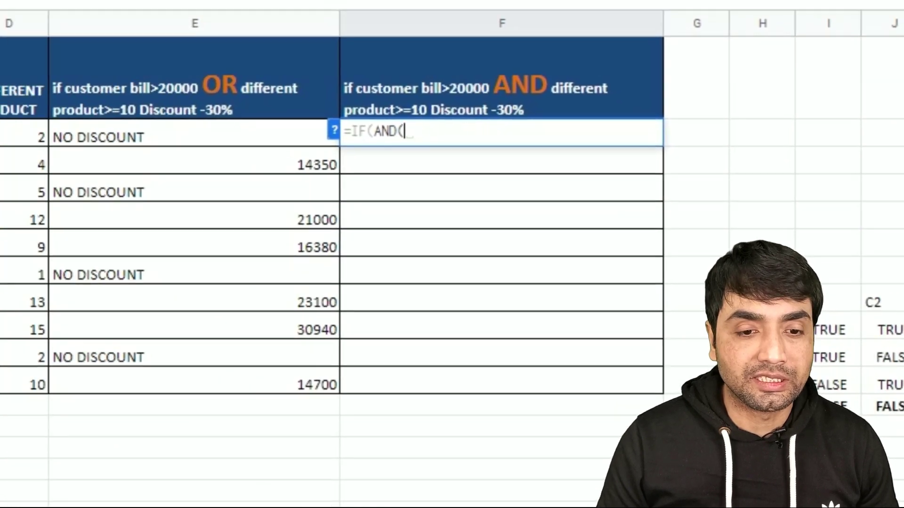
click(130, 137)
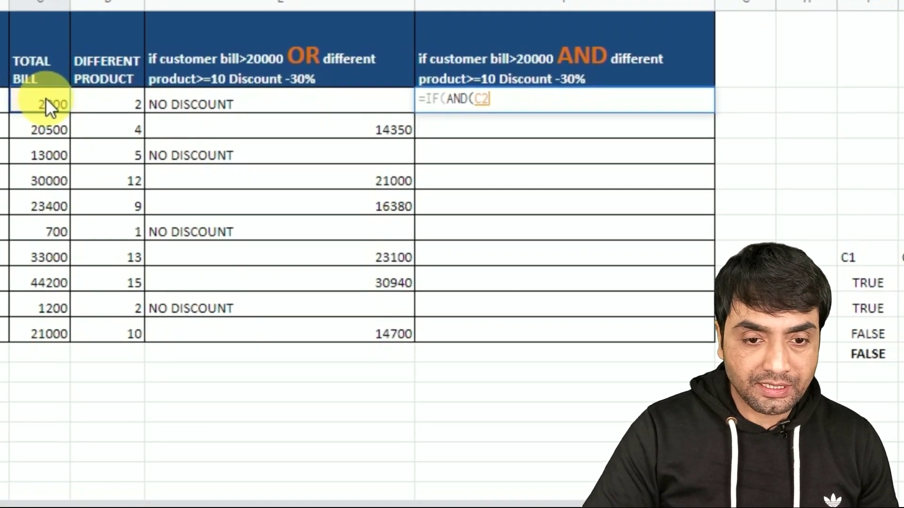
text(>20000,)
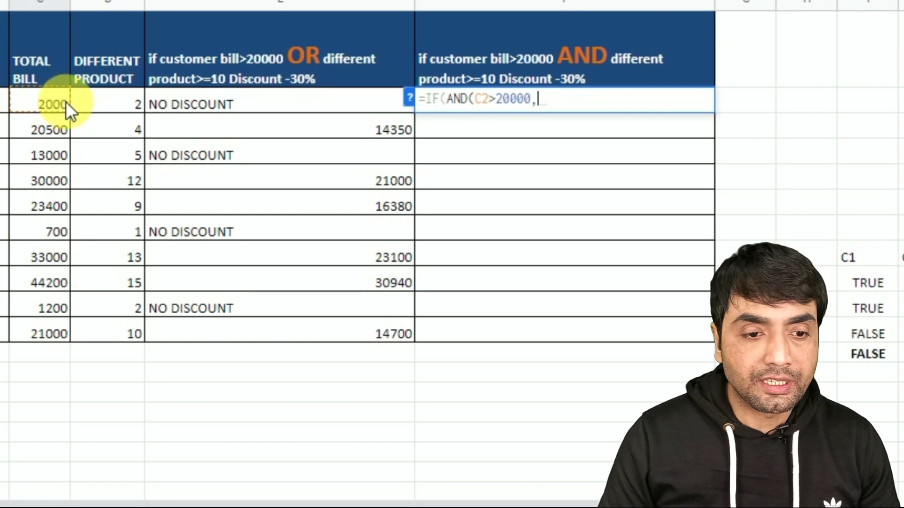
click(105, 106)
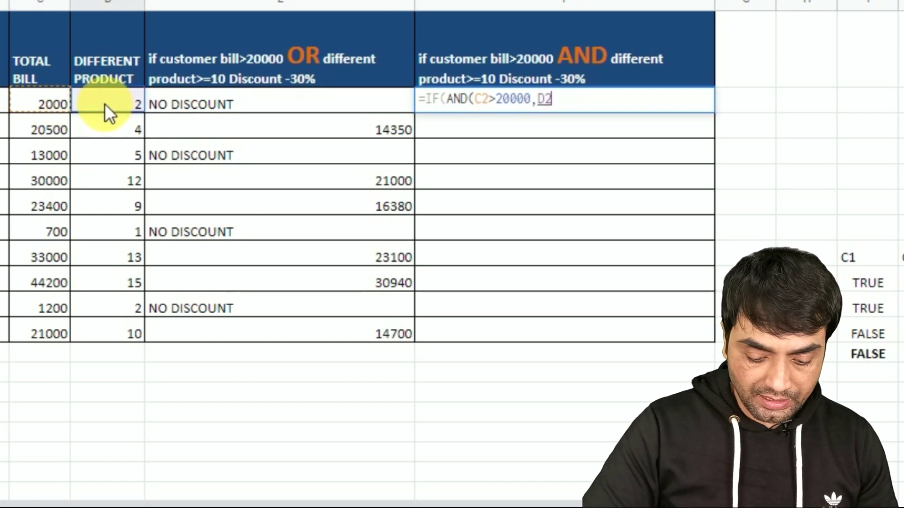
text(>=10))
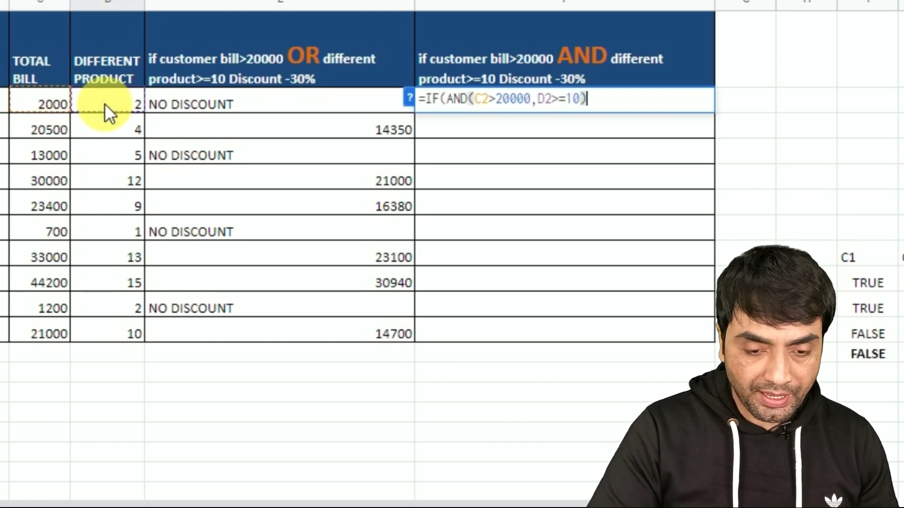
text(,)
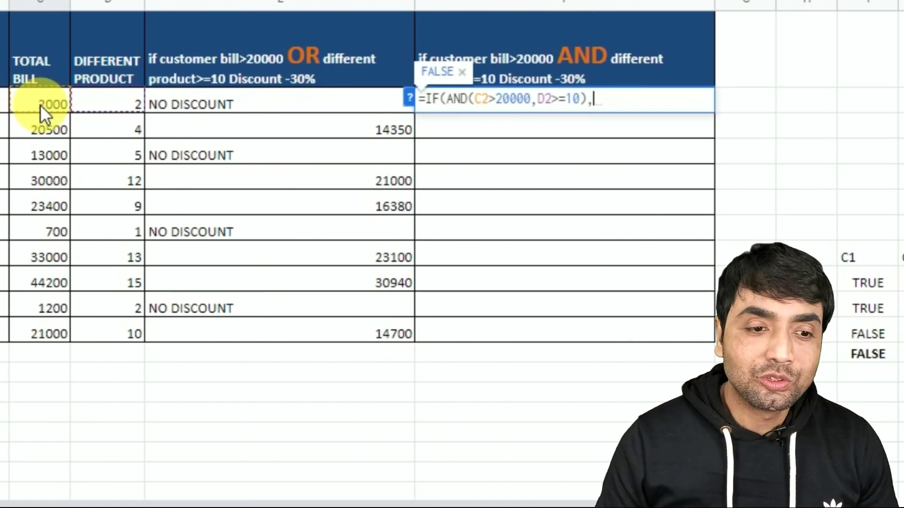
click(41, 105)
text(-)
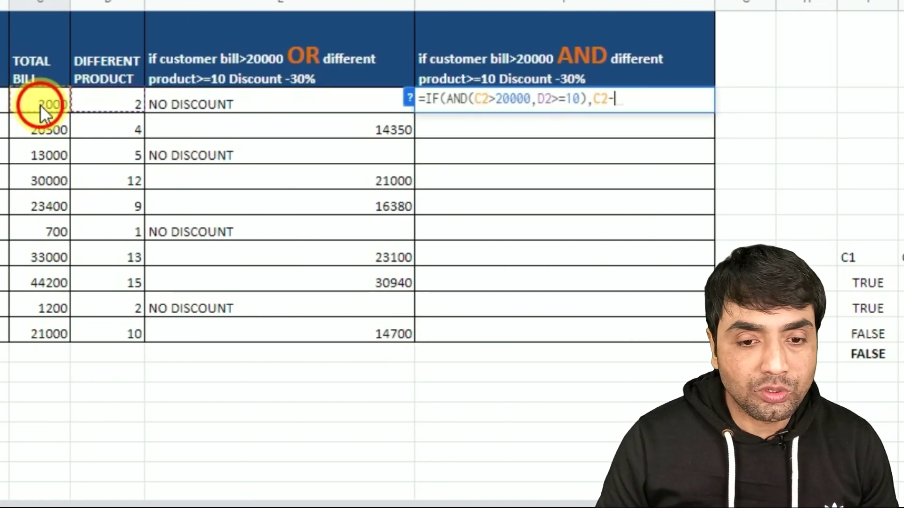
click(40, 104)
text(*30)
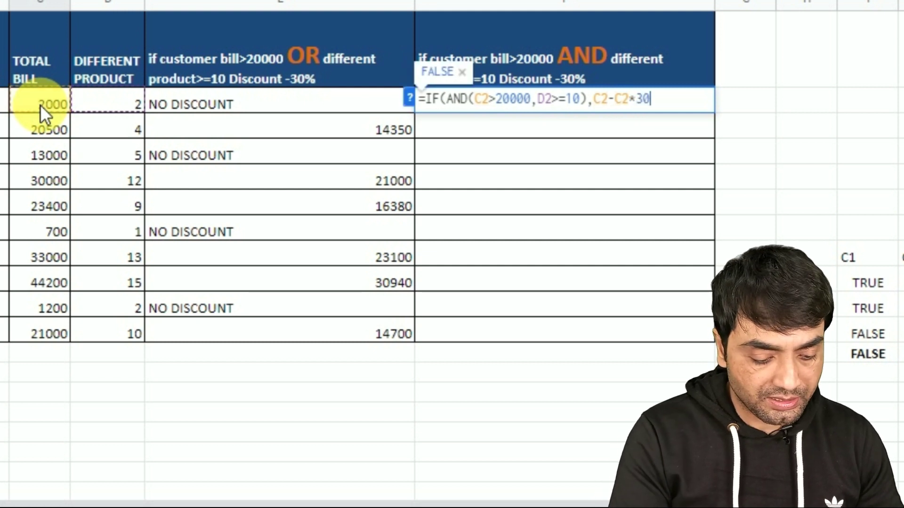
text(%,"NO )
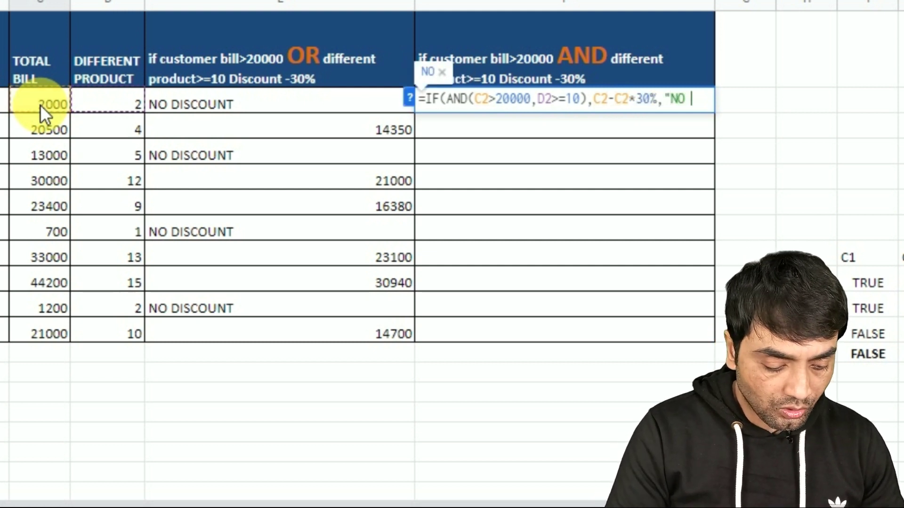
text(DISCOUNT"))
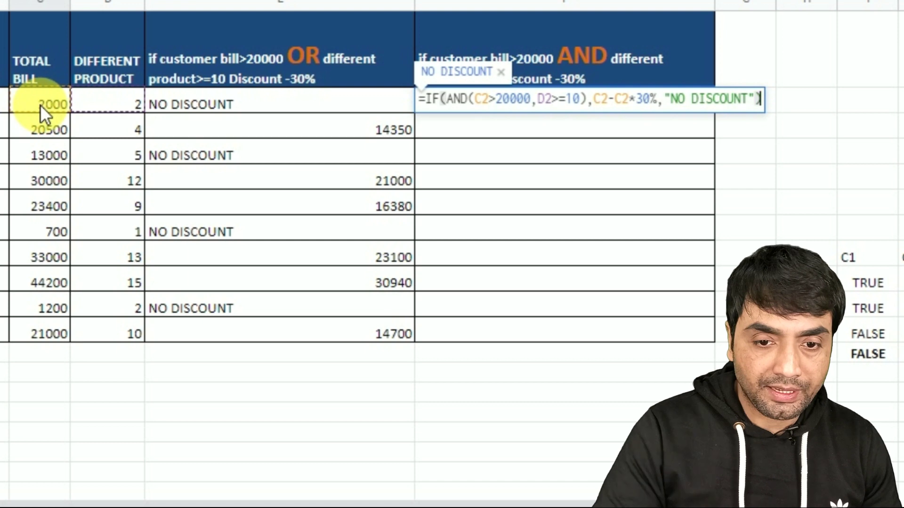
key(Return)
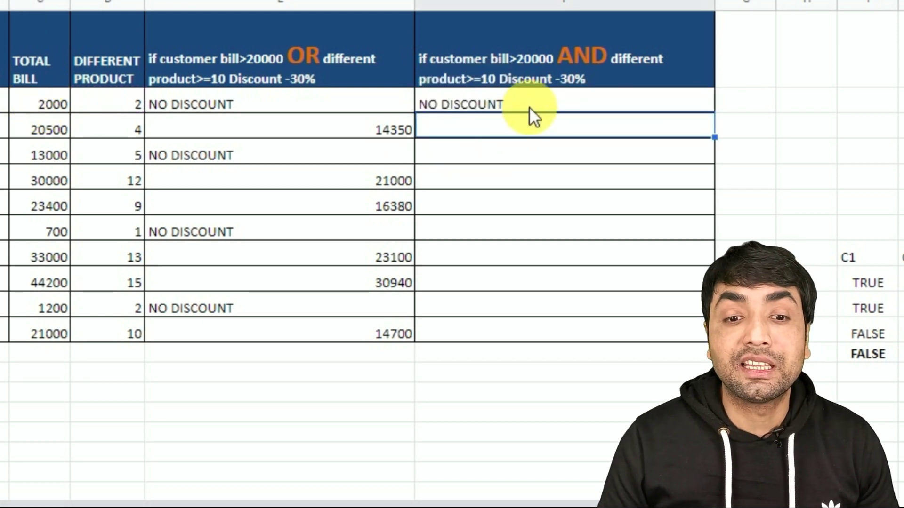
click(528, 107)
drag(714, 111, 697, 342)
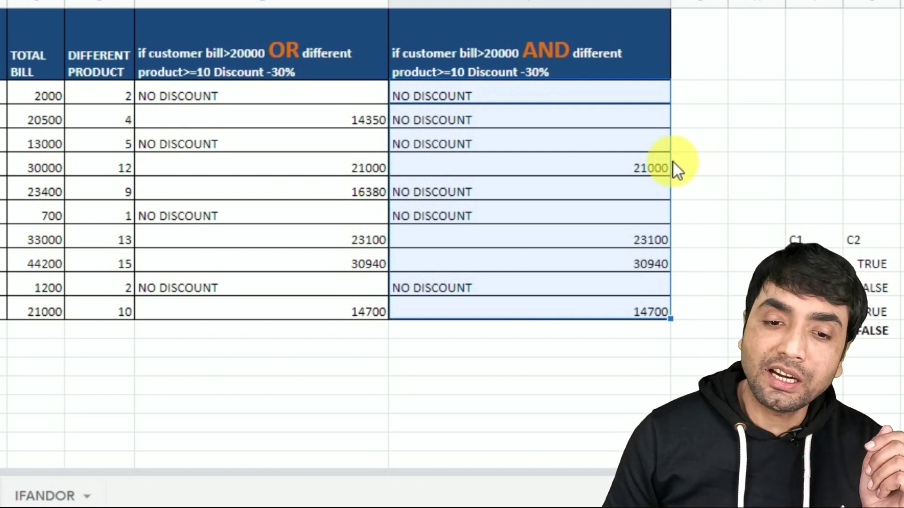
Verify the 21000 AND result against its 30000 bill and product count of 12.
click(607, 165)
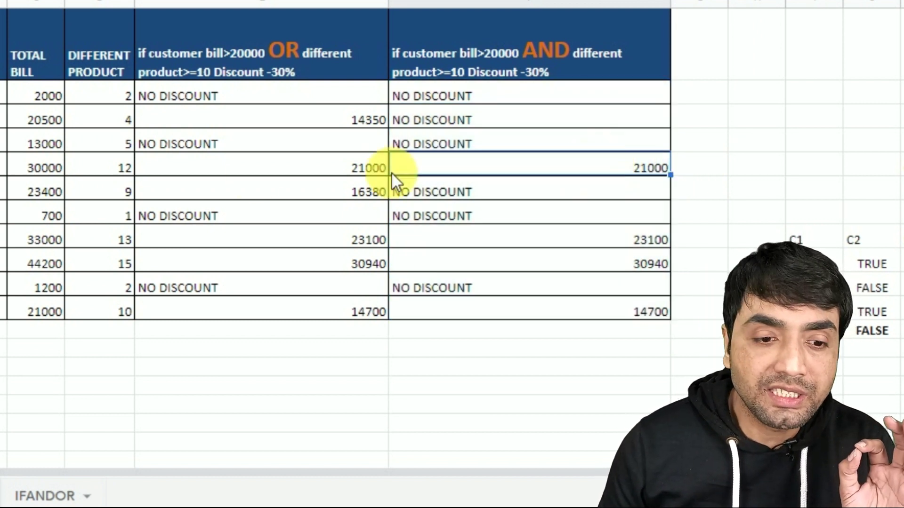
click(30, 165)
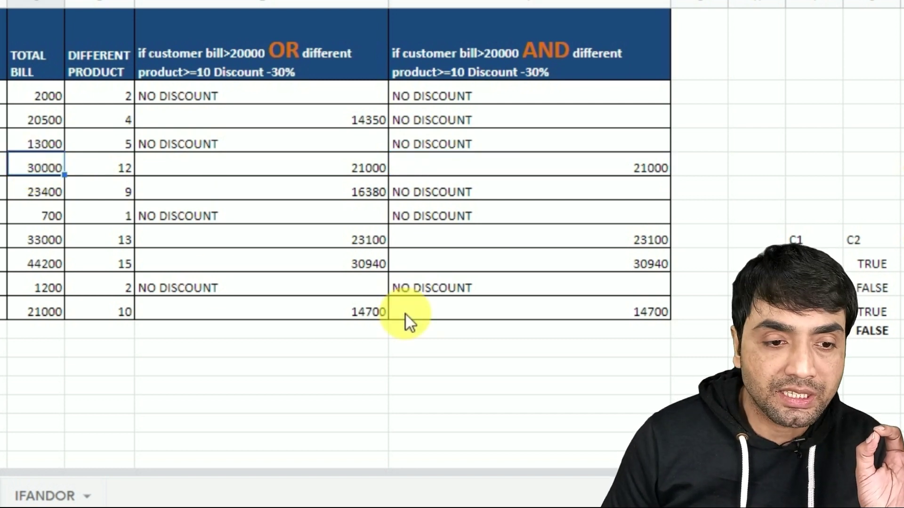
key(Right)
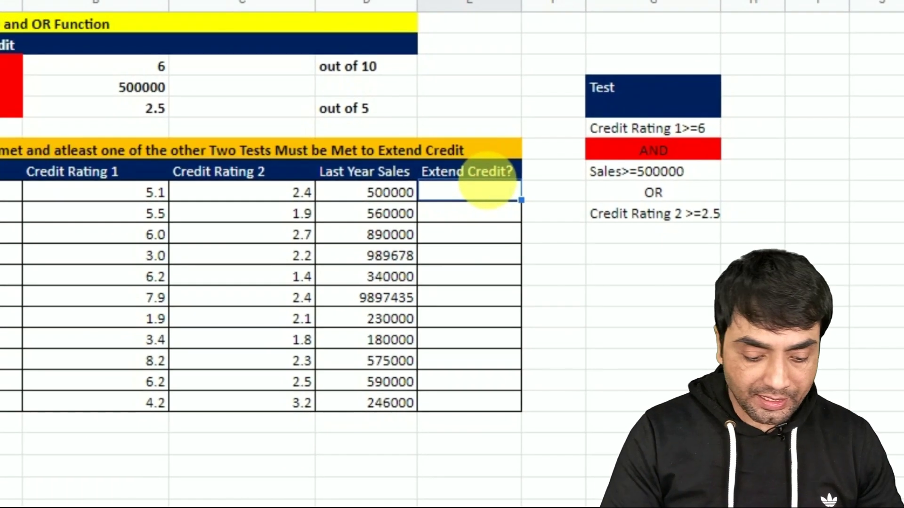
Start E9 with =IF(AND(B9>=$B$3, testing Credit Rating 1 against the hurdle of 6.
text(=)
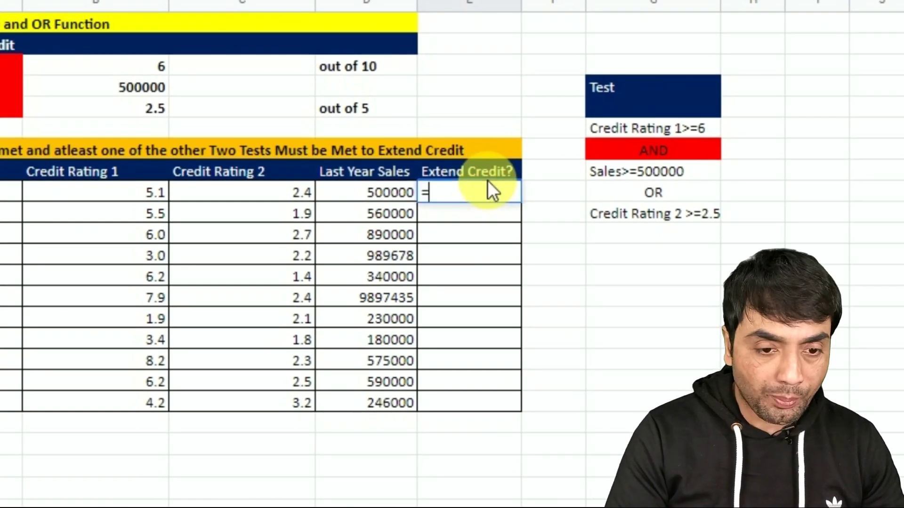
text(IF)
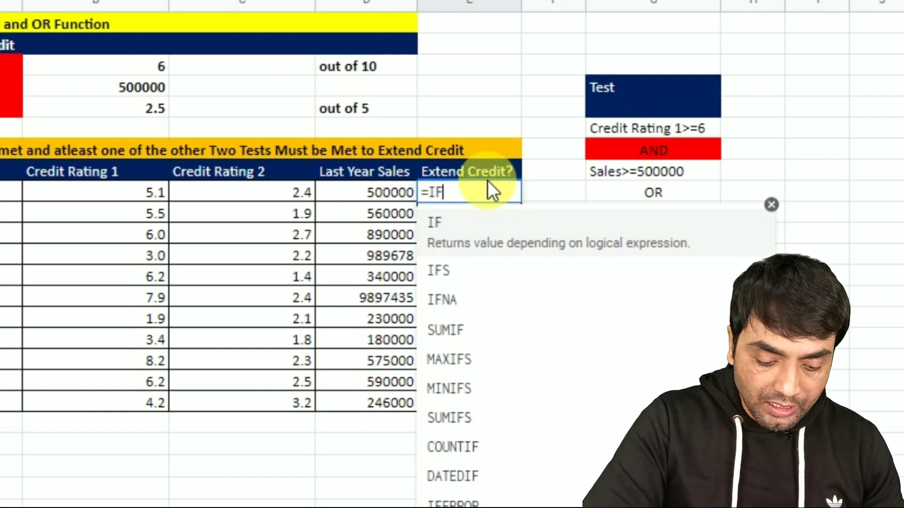
text((AND()
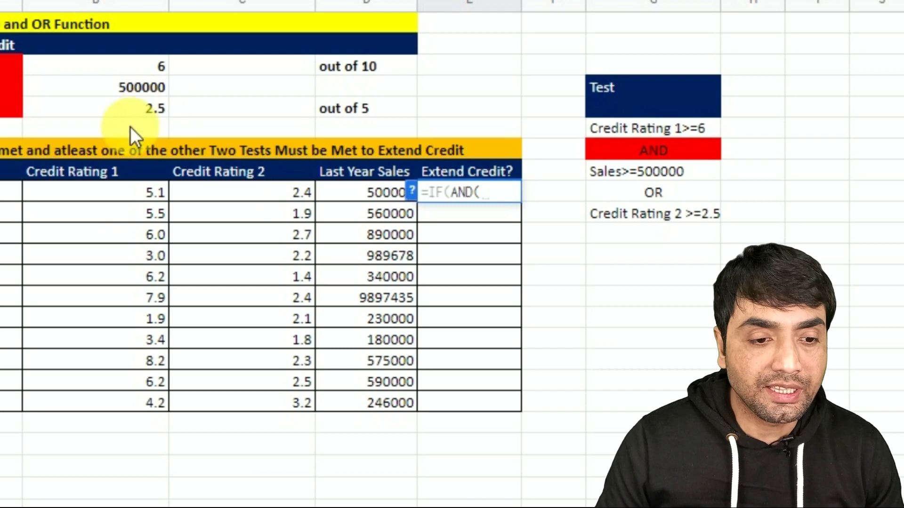
click(114, 191)
text(>=)
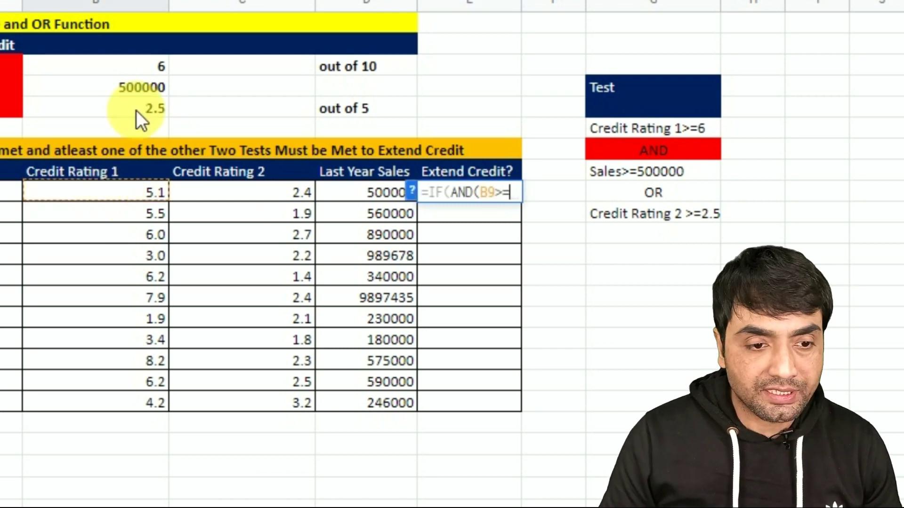
click(148, 65)
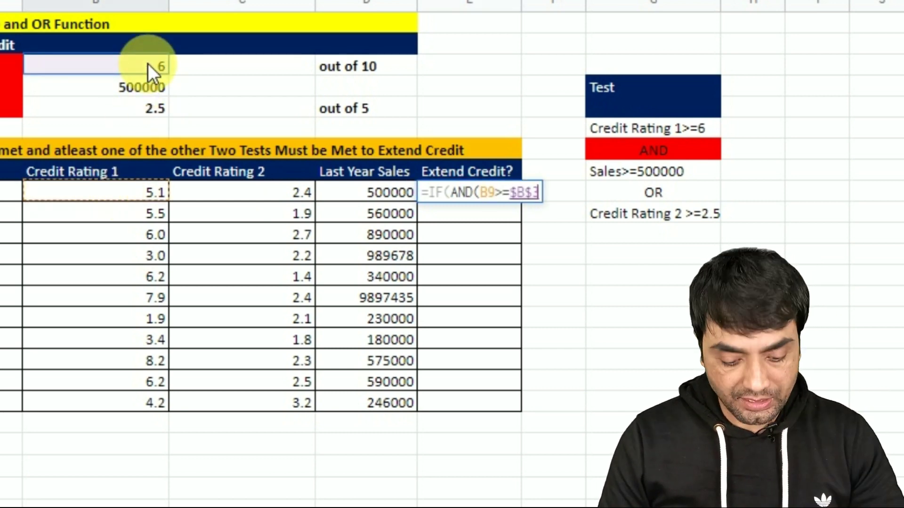
text(,)
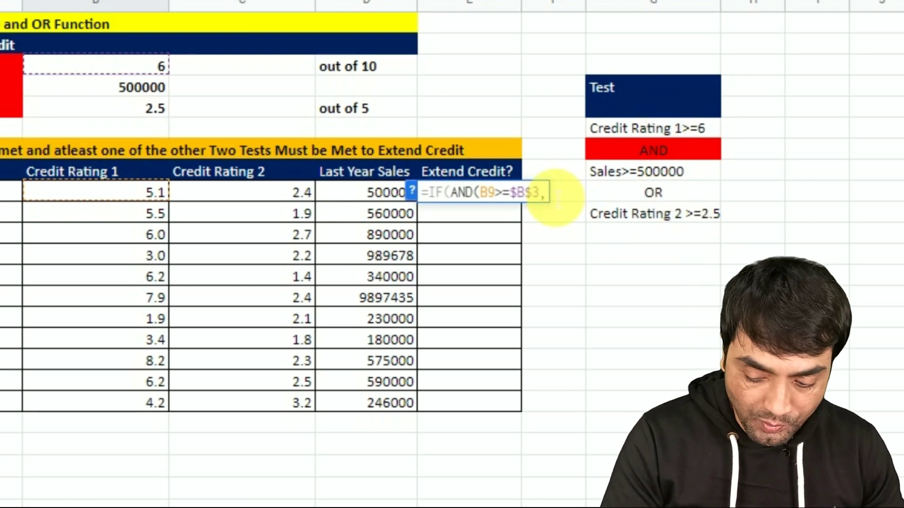
Add OR(D9>=$B$4, C9>=$B$5) with results "eXTEND cREDIT" / "nO CREDIT" and enter it.
text(OR()
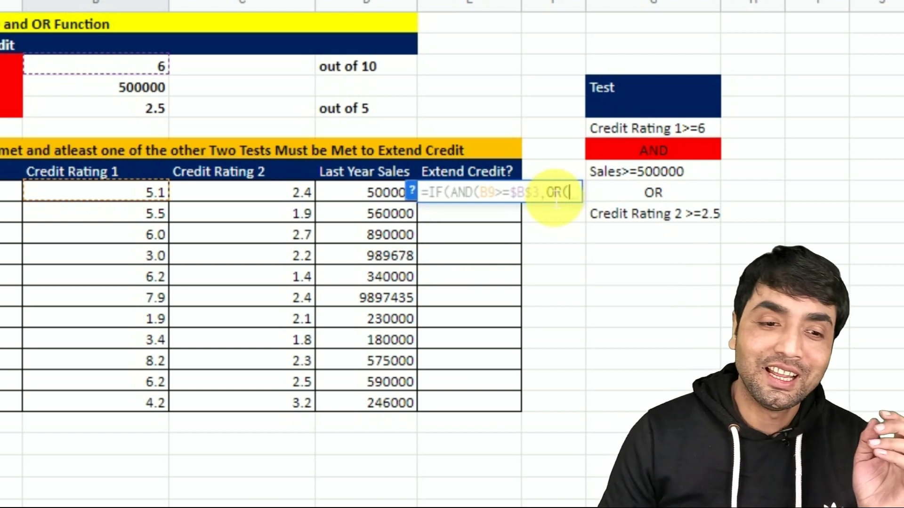
click(385, 188)
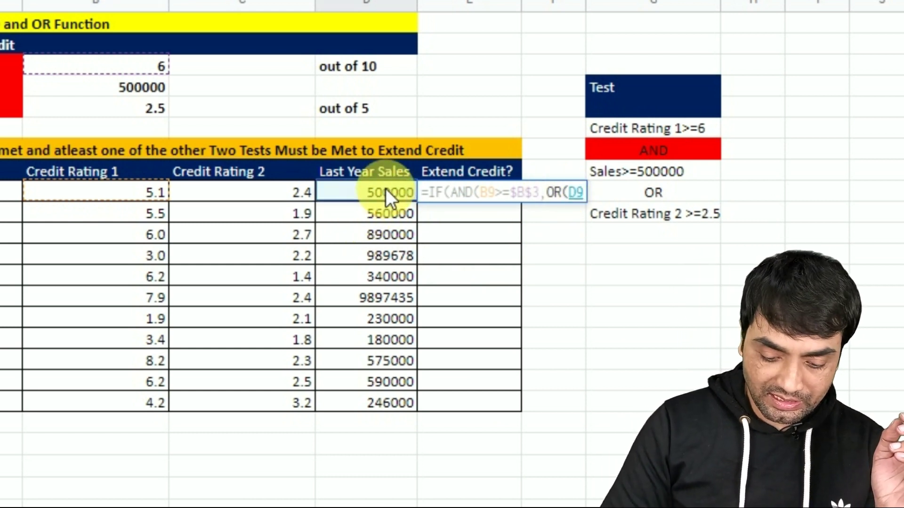
text(>=)
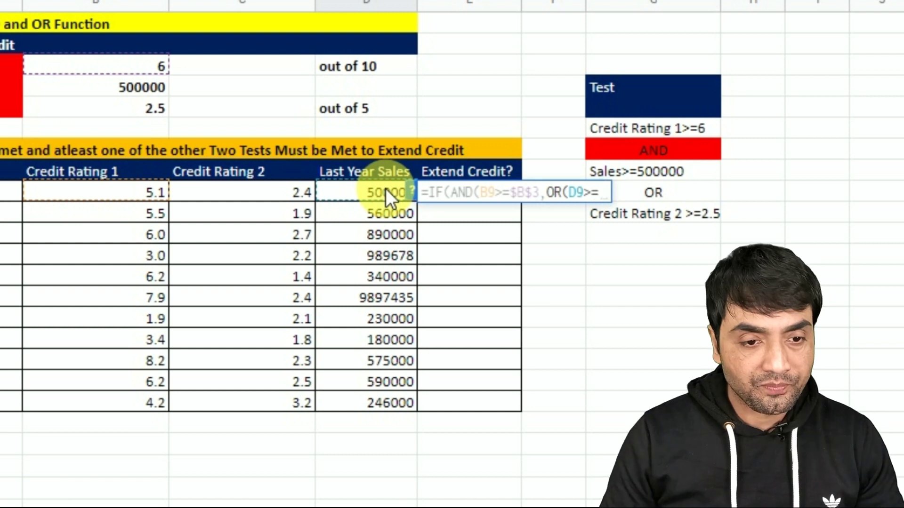
click(146, 92)
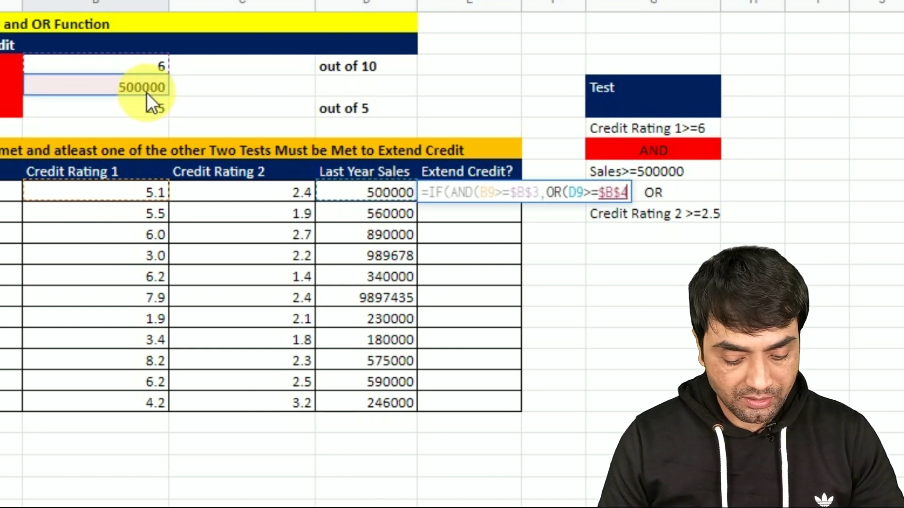
text(,)
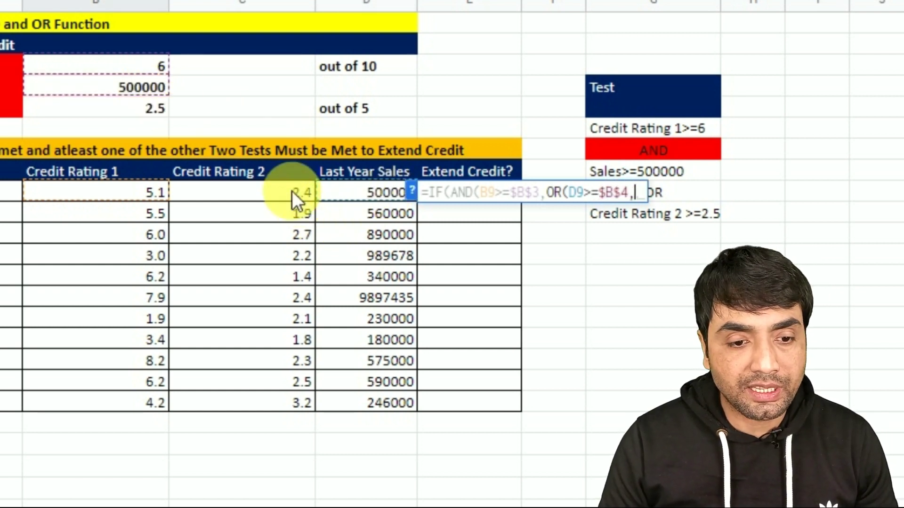
click(292, 193)
text(>)
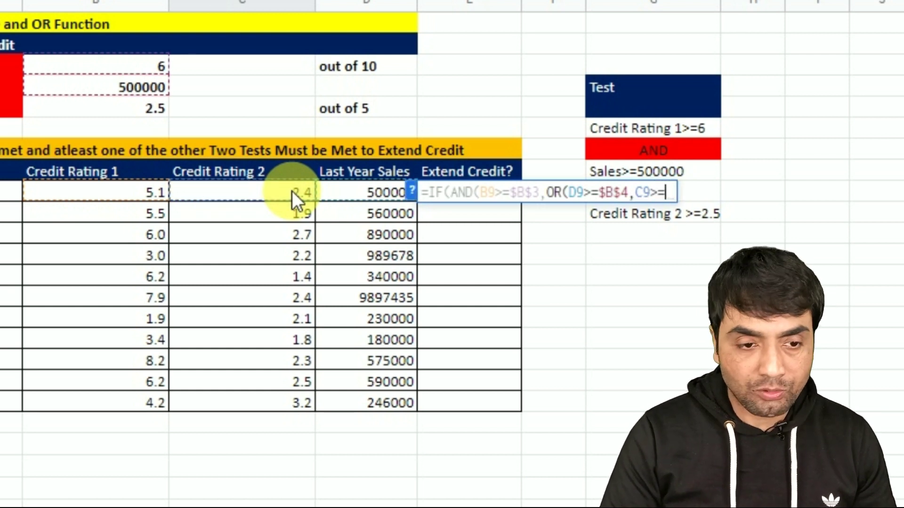
text(=)
click(140, 109)
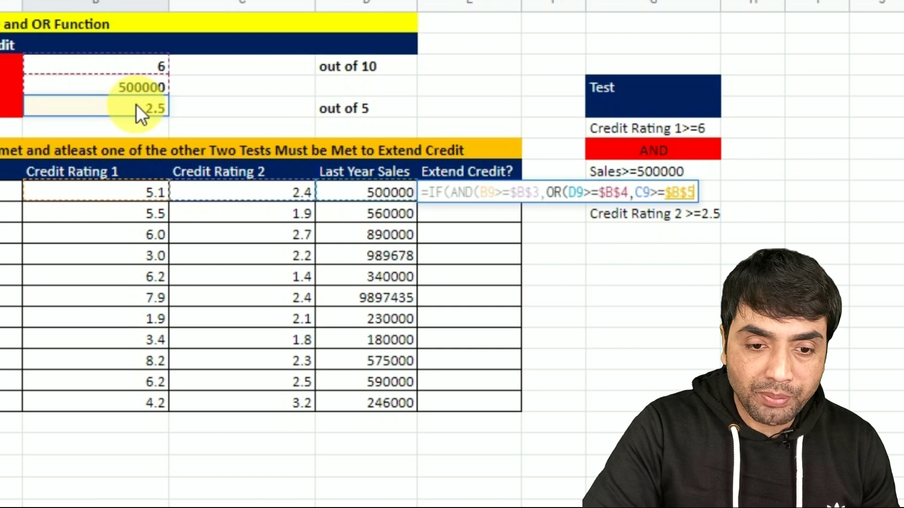
text())
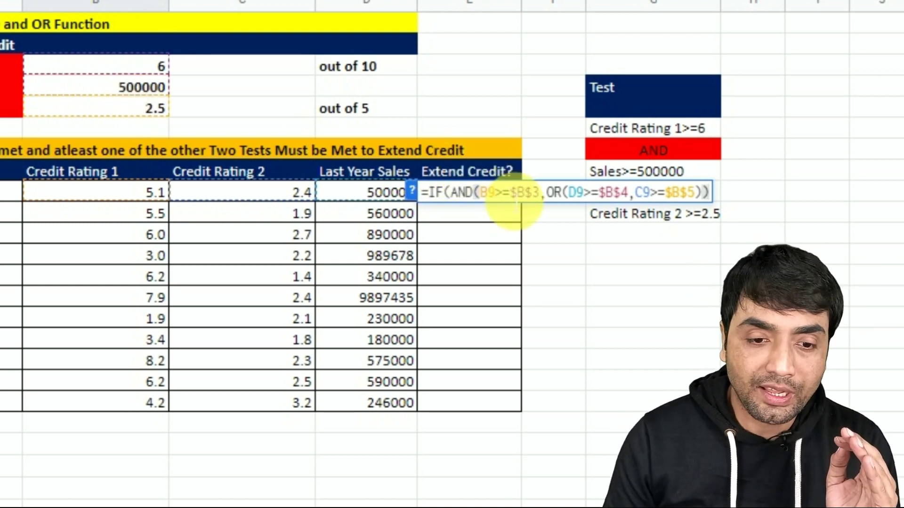
text(,)
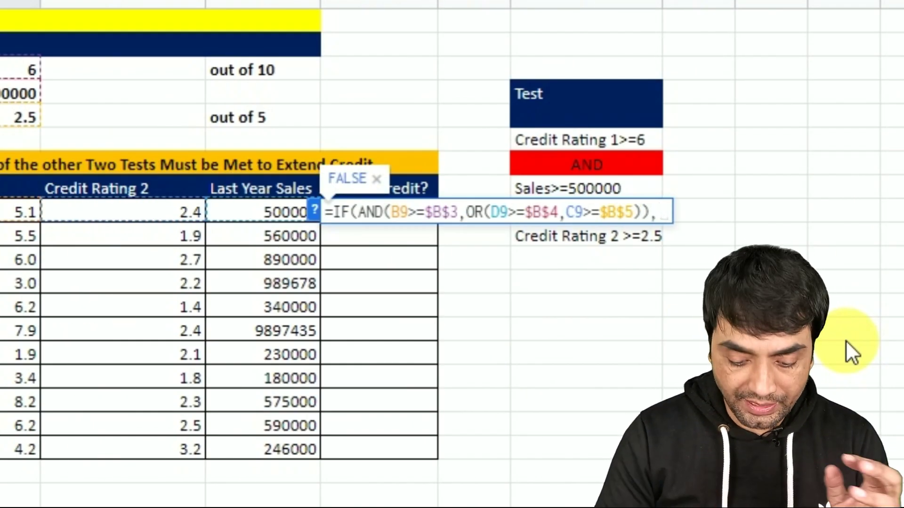
text("eXTEND)
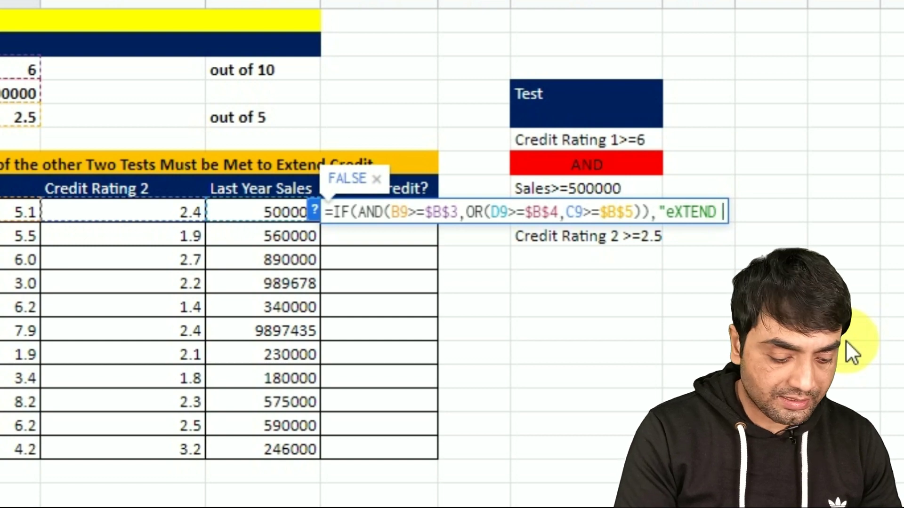
text( cREDIT",)
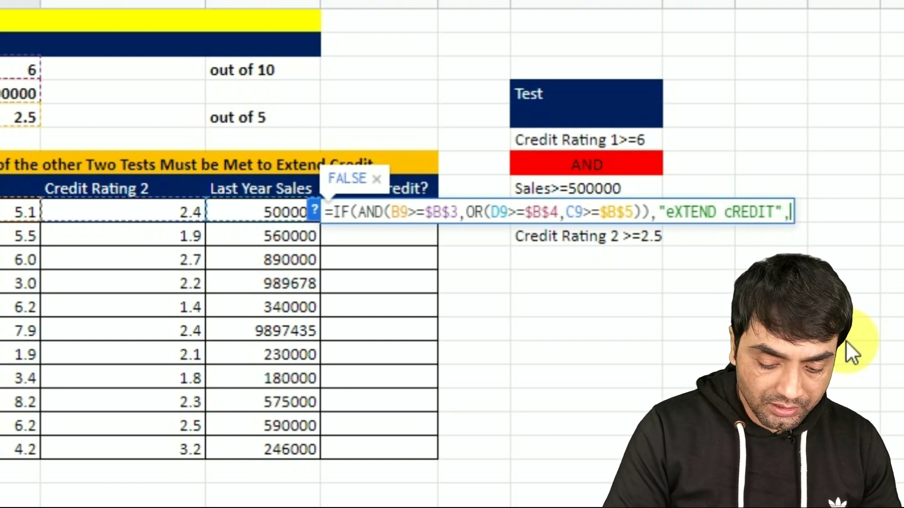
text("nO CREDIT"))
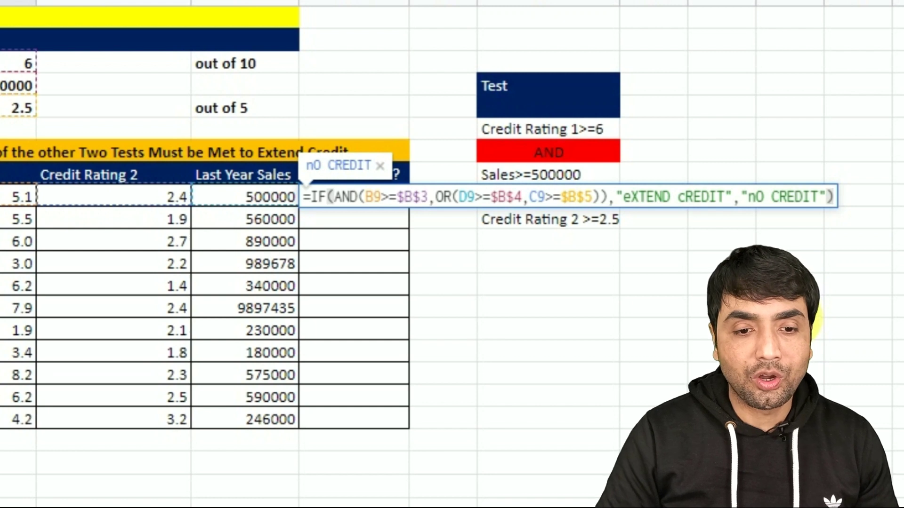
key(Return)
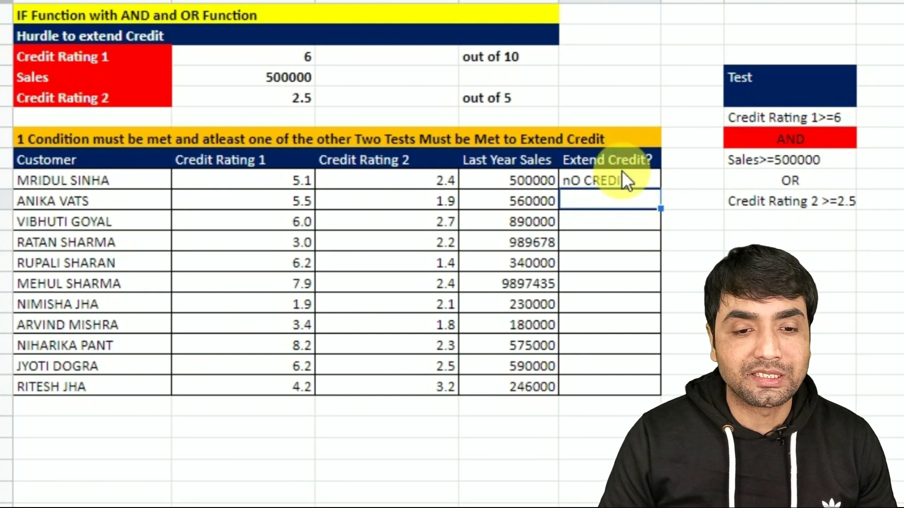
Select from E9 down the Extend Credit? column and fill the formula down with Ctrl+D.
click(617, 178)
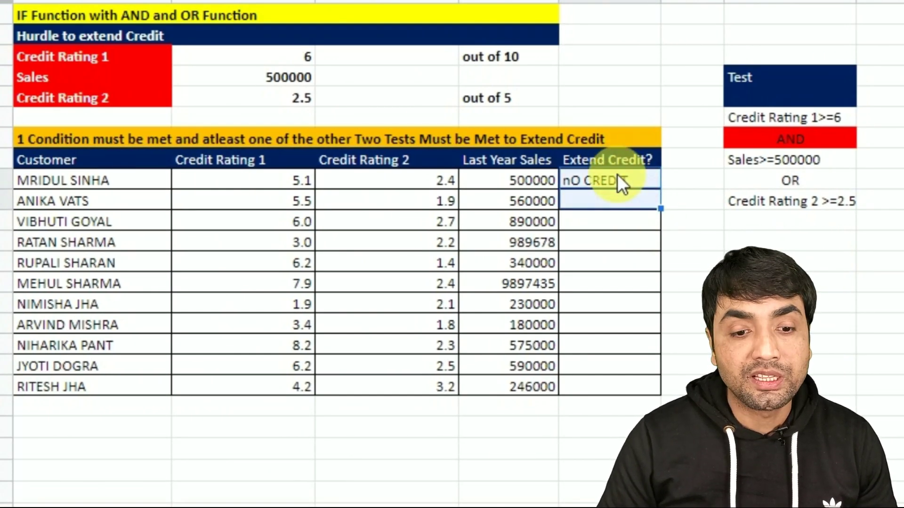
key(shift+Down)
key(shift+Down)
key(shift+Down)
key(shift+Down)
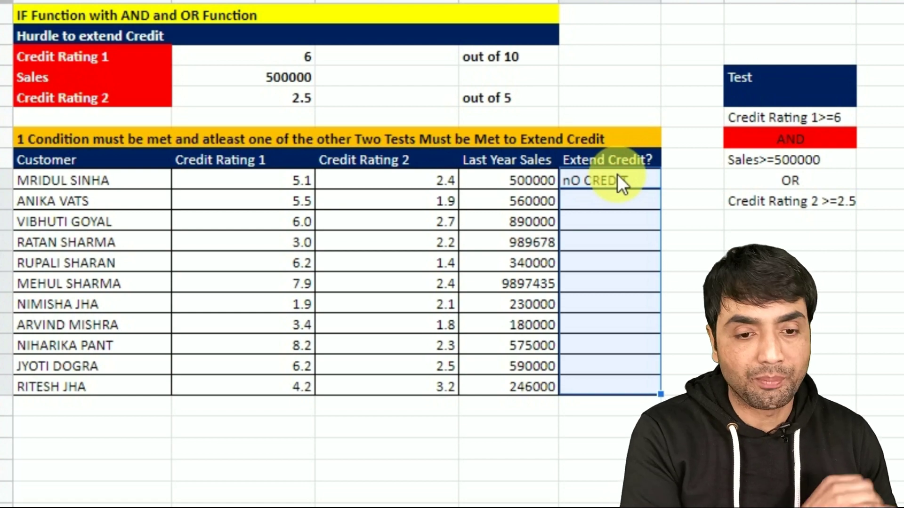
key(ctrl+d)
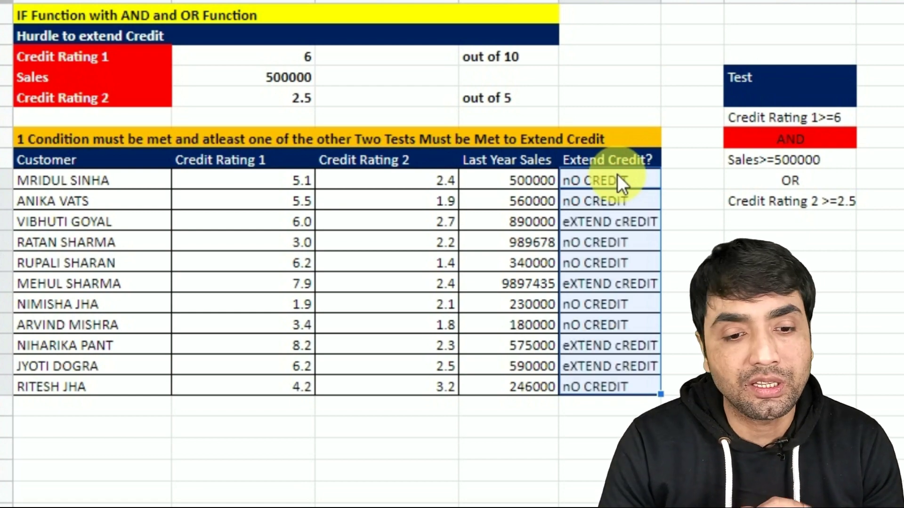